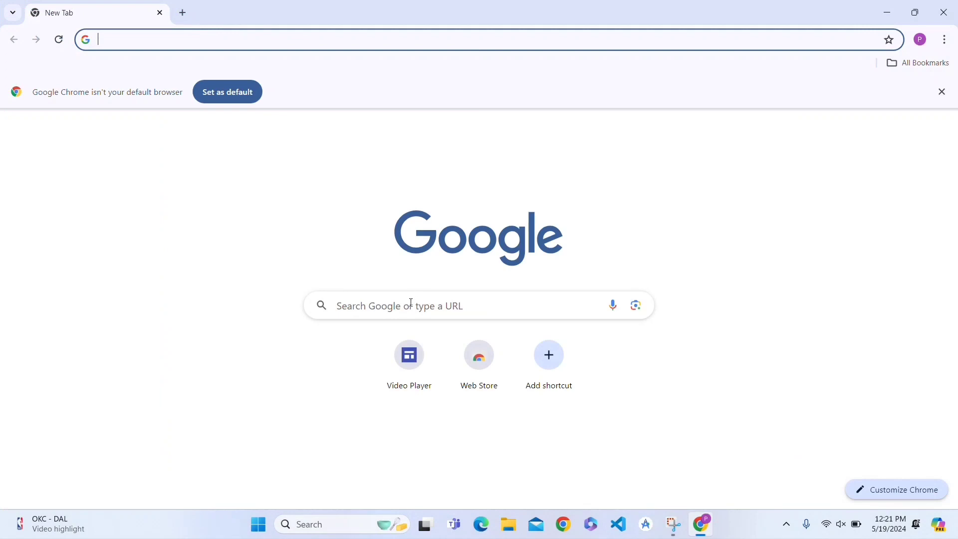
Search Google for 'google sites' in Chrome and reach the Google Sites start page.
{"action": "left_click", "coordinate": [411, 307]}
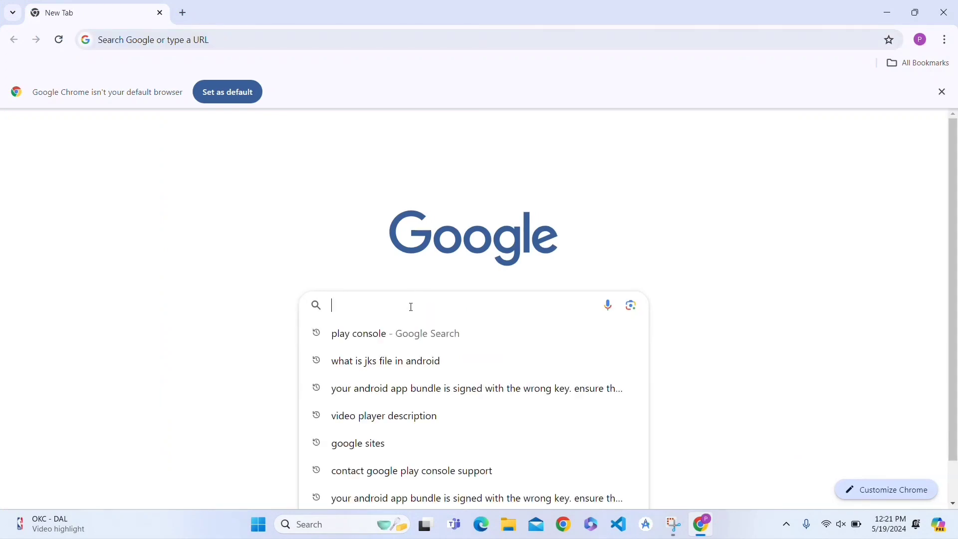
{"action": "type", "text": "google "}
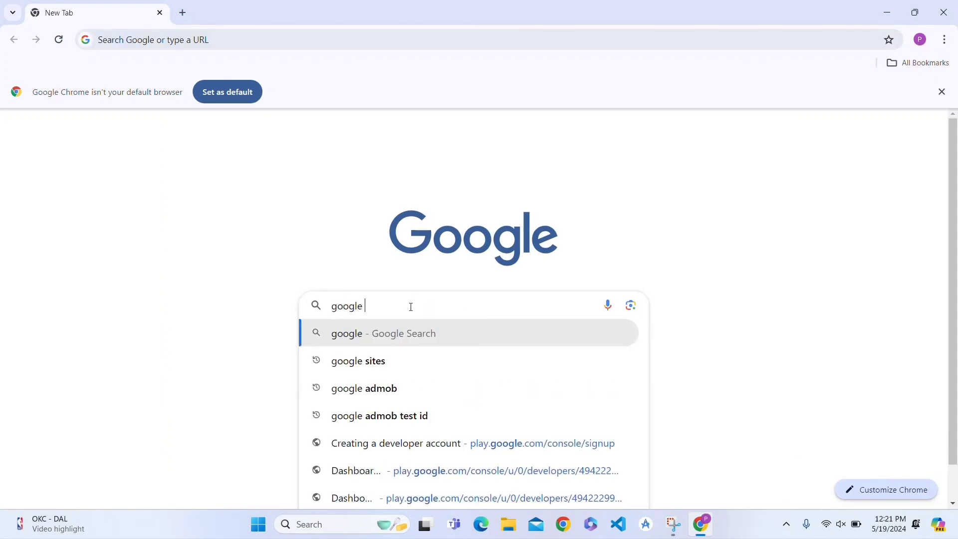
{"action": "type", "text": "sites"}
{"action": "key", "text": "Return"}
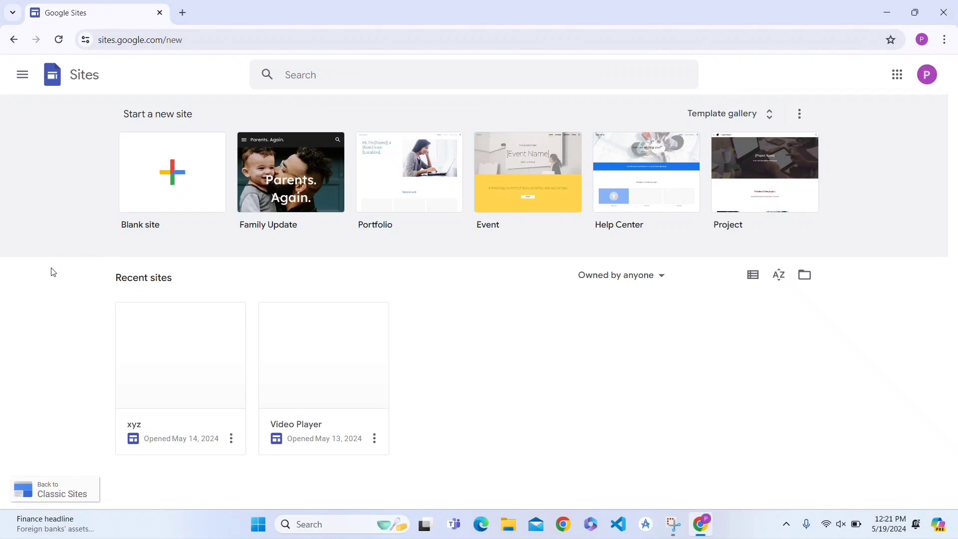
Create a new Blank site from the Google Sites start page.
{"action": "left_click", "coordinate": [176, 173]}
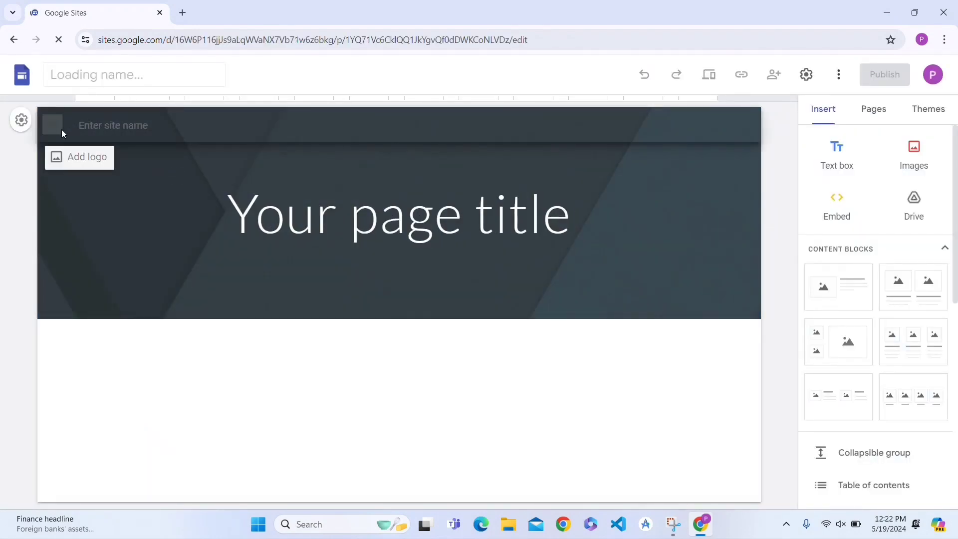
Upload the vpicon play-button image as the site logo via Brand images settings.
{"action": "left_click", "coordinate": [59, 157]}
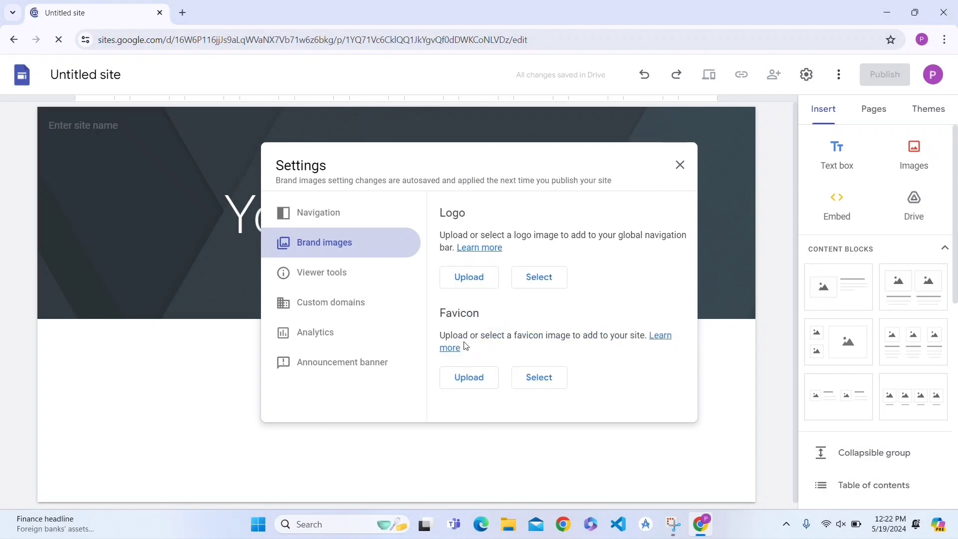
{"action": "left_click", "coordinate": [465, 282]}
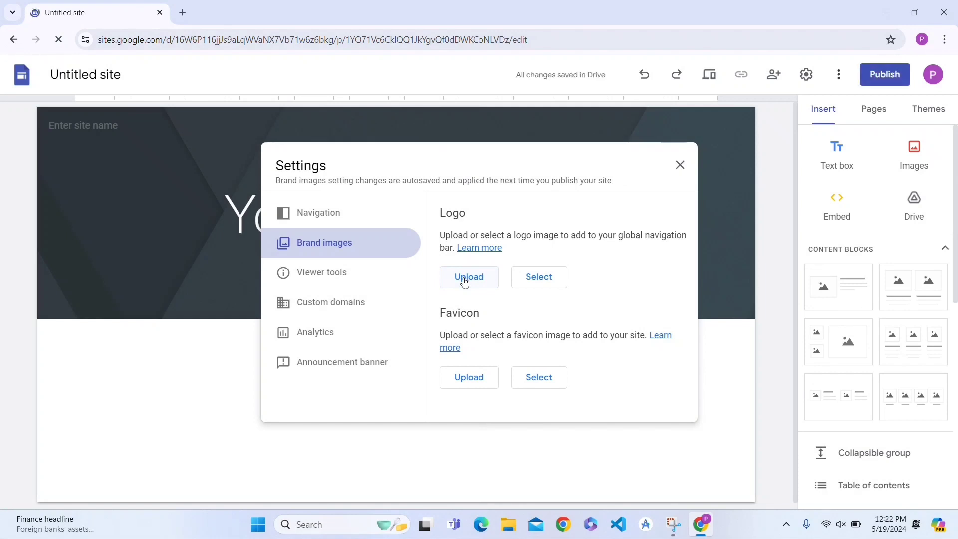
{"action": "left_click", "coordinate": [464, 281]}
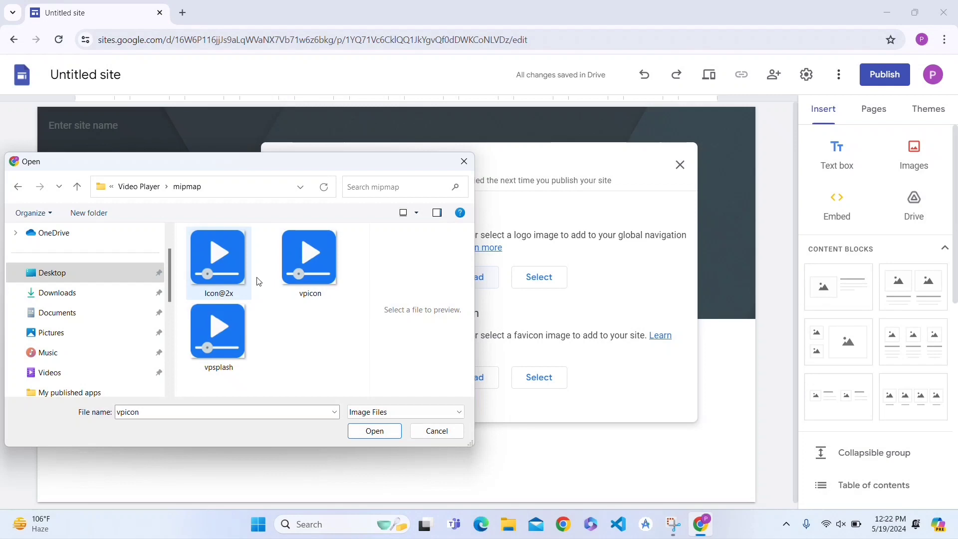
{"action": "left_click", "coordinate": [303, 277]}
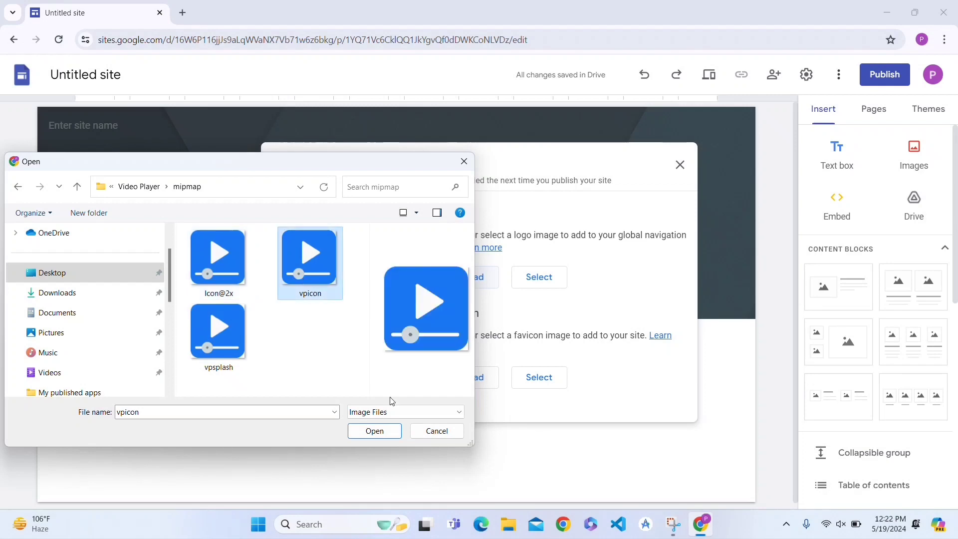
{"action": "left_click", "coordinate": [375, 431]}
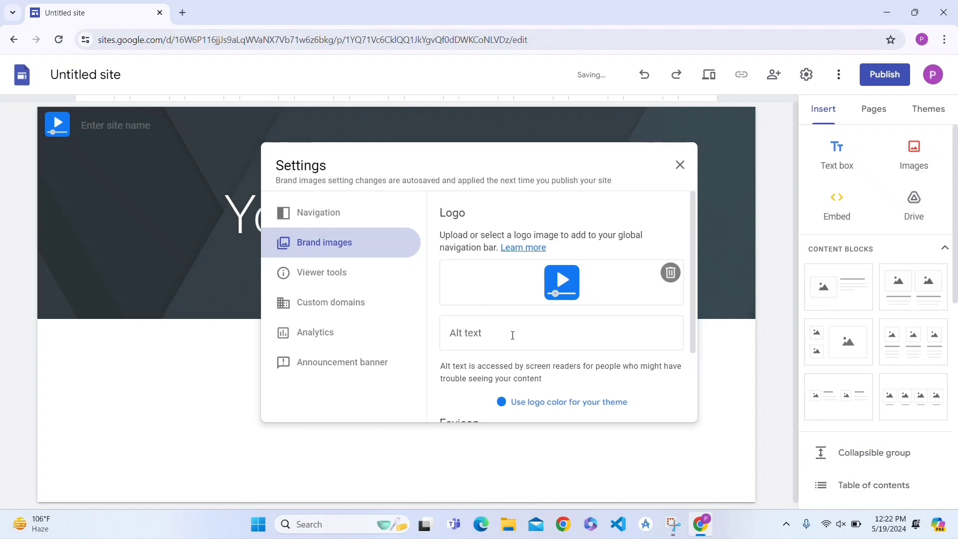
{"action": "scroll", "coordinate": [593, 393], "scroll_direction": "down", "scroll_amount": 2}
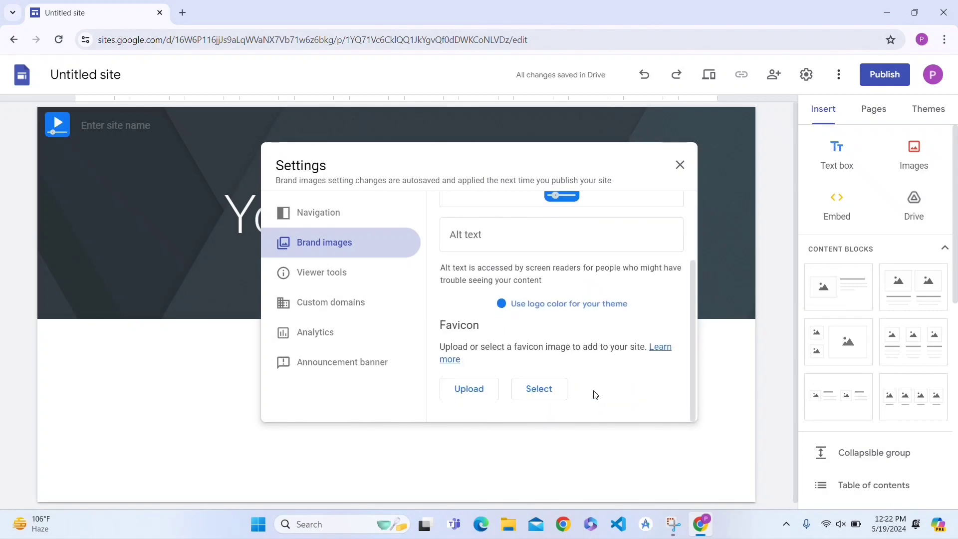
{"action": "left_click", "coordinate": [680, 165]}
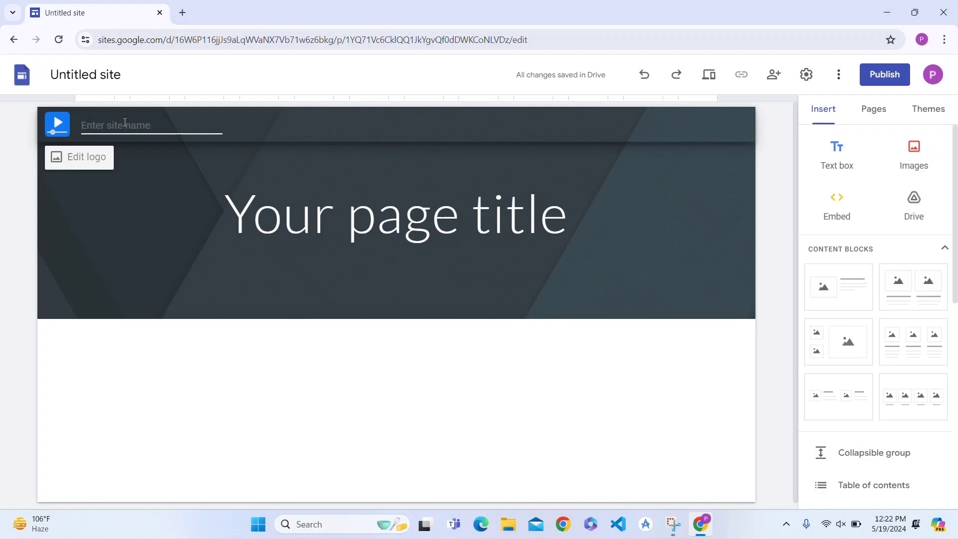
Enter 'Video Player' as the site name in the header.
{"action": "type", "text": "Video"}
{"action": "type", "text": " Playe"}
{"action": "type", "text": "r"}
{"action": "key", "text": "Return"}
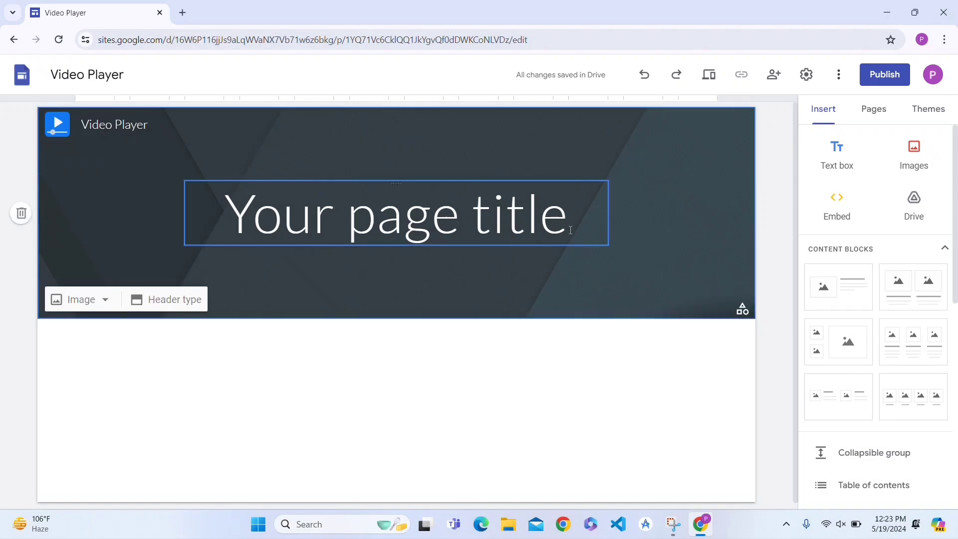
Replace 'Your page title' with 'Privacy Policies' and make it bold.
{"action": "left_click_drag", "start_coordinate": [569, 214], "coordinate": [226, 226]}
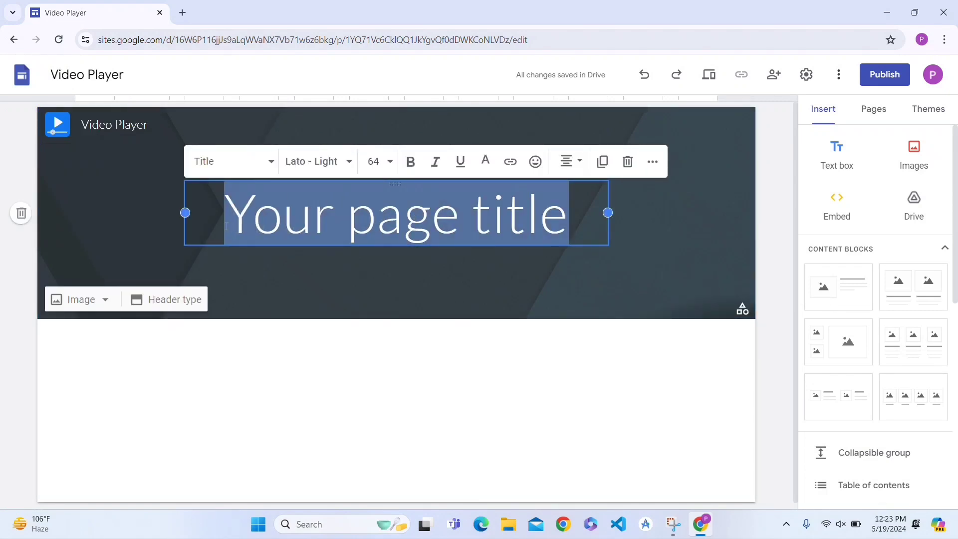
{"action": "type", "text": "Privacy"}
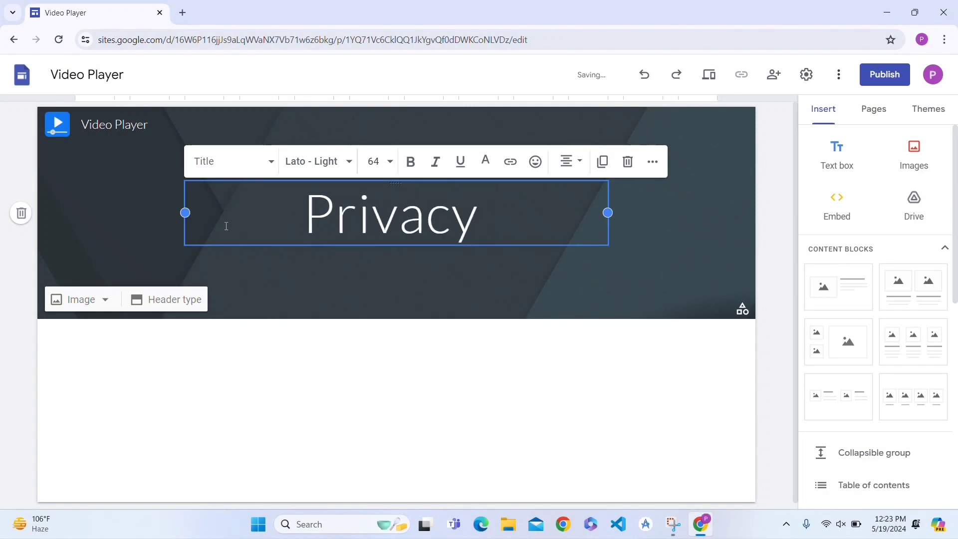
{"action": "type", "text": " Policies"}
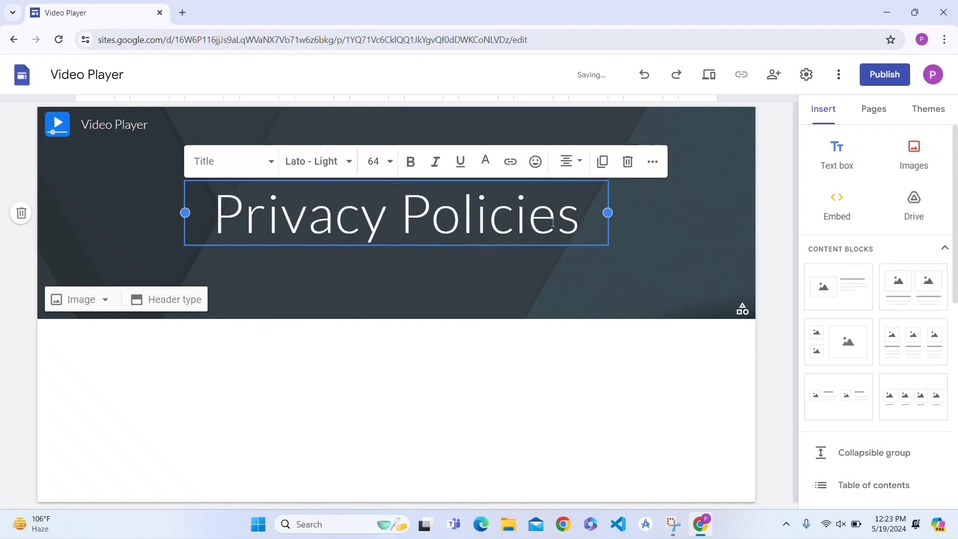
{"action": "left_click_drag", "start_coordinate": [584, 223], "coordinate": [202, 231]}
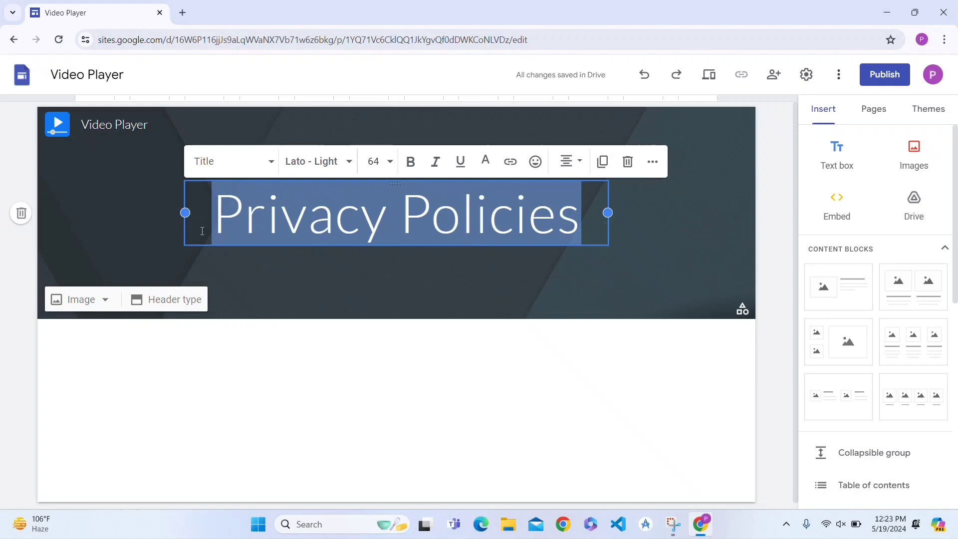
{"action": "left_click", "coordinate": [411, 170]}
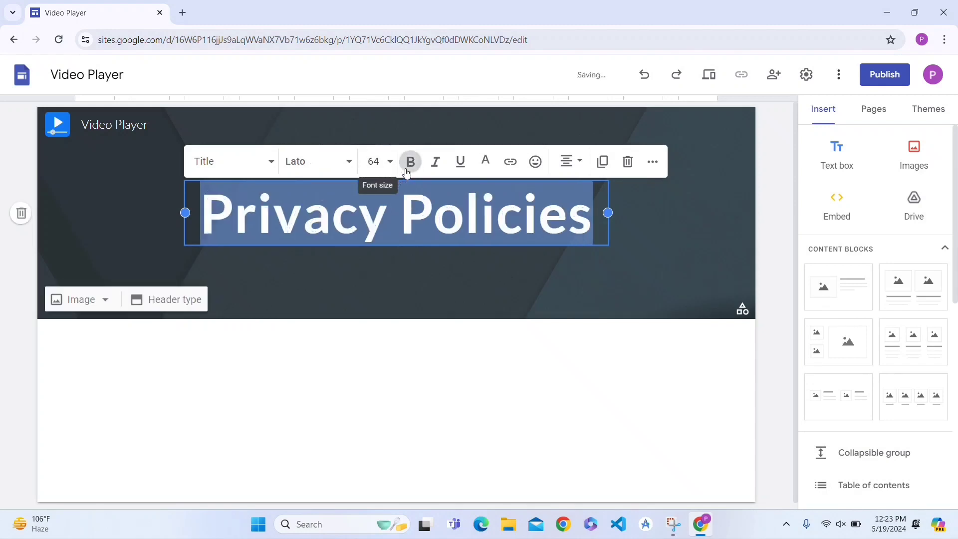
{"action": "left_click", "coordinate": [601, 227]}
{"action": "left_click", "coordinate": [645, 237]}
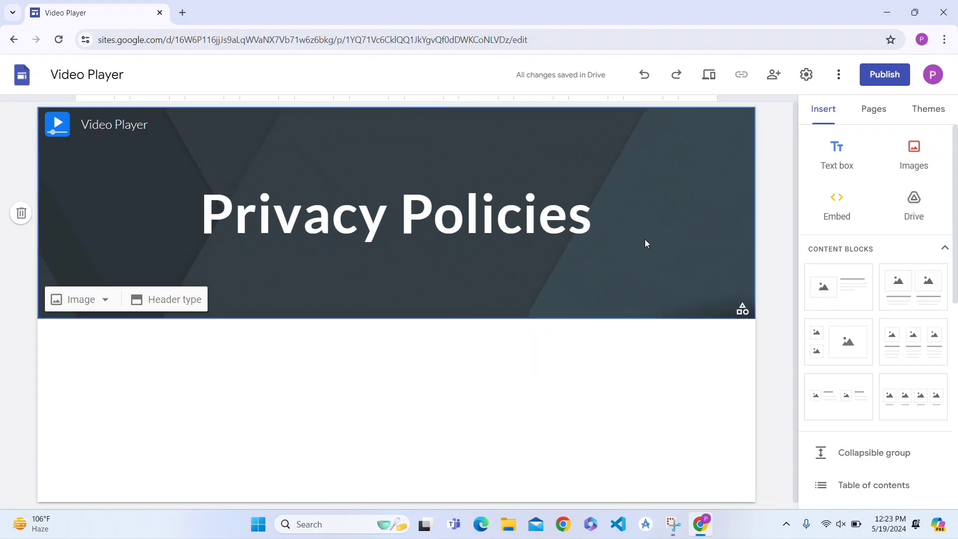
{"action": "left_click", "coordinate": [613, 346]}
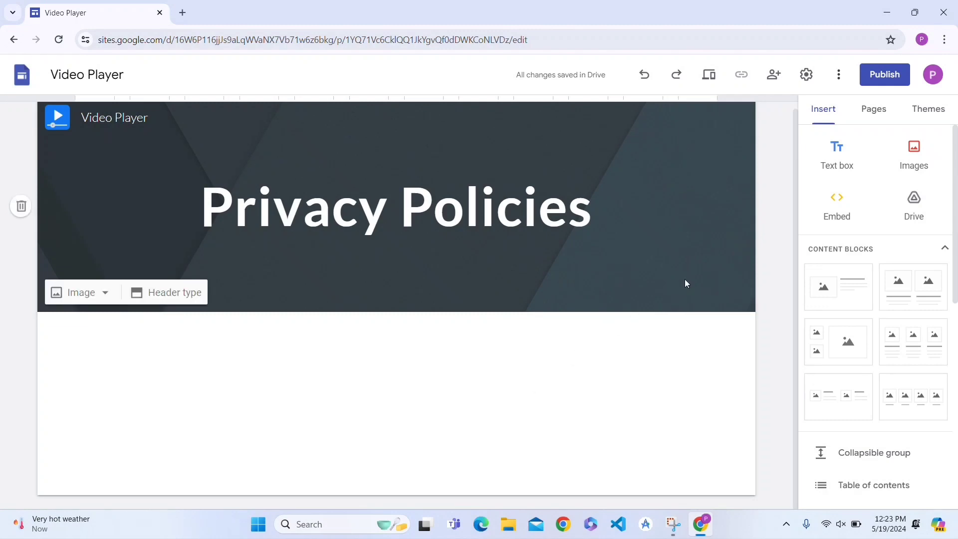
Add a text box with an 'About :-' heading, bold at size 12.
{"action": "left_click", "coordinate": [835, 171]}
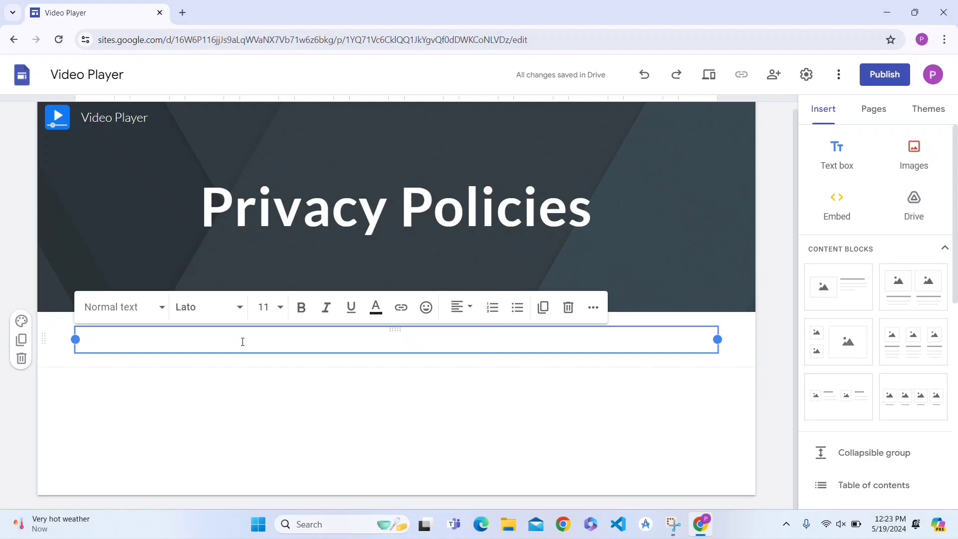
{"action": "type", "text": "About :-"}
{"action": "key", "text": "Return"}
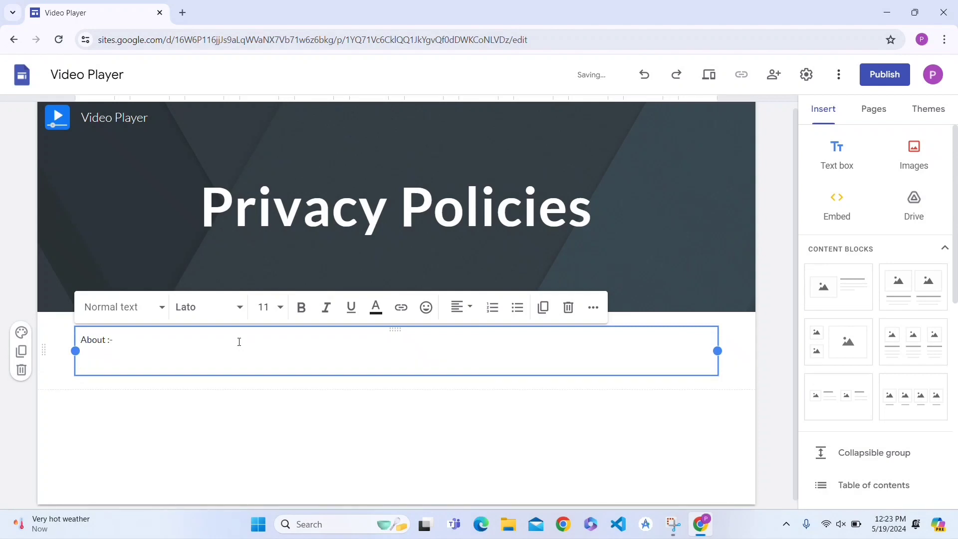
{"action": "left_click_drag", "start_coordinate": [115, 339], "coordinate": [78, 339]}
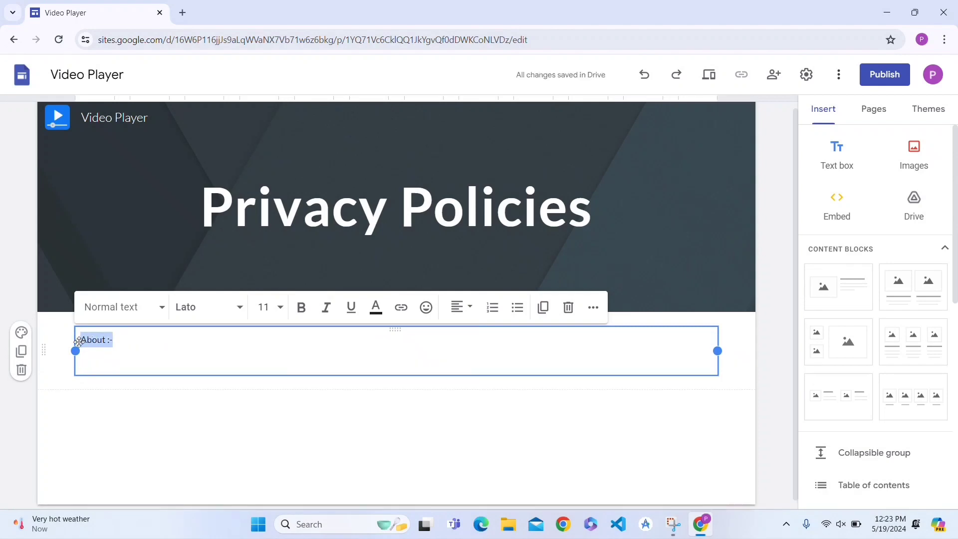
{"action": "left_click", "coordinate": [301, 307]}
{"action": "left_click", "coordinate": [263, 307]}
{"action": "left_click", "coordinate": [263, 214]}
Write the description saying the app plays videos without ads and is secure.
{"action": "left_click", "coordinate": [113, 366]}
{"action": "type", "text": "Th"}
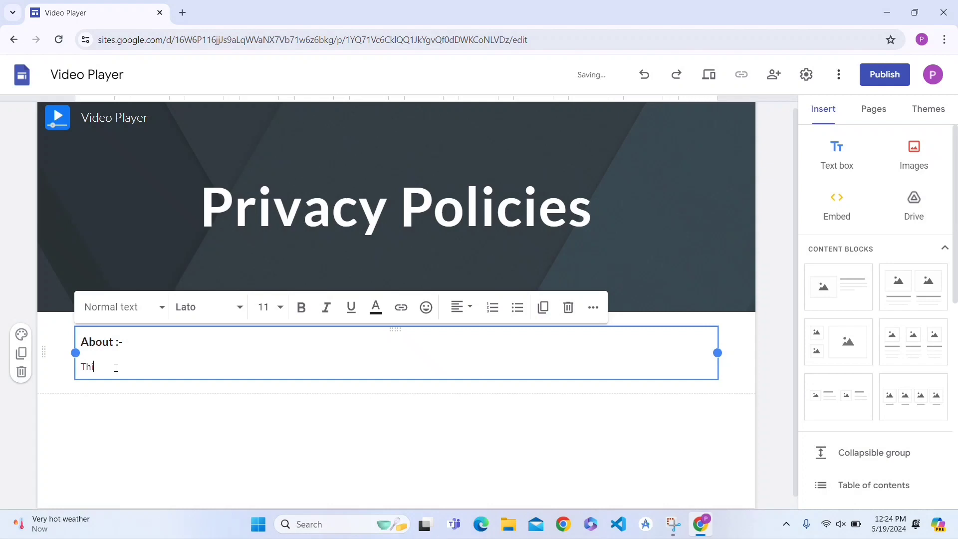
{"action": "type", "text": "is app is a video playing app. This app plays videos without ads. This app is complete"}
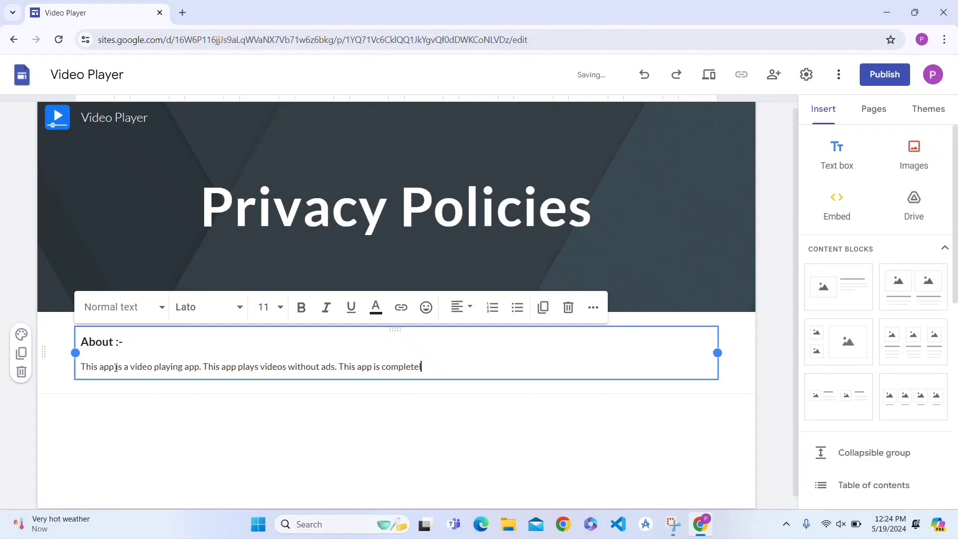
{"action": "type", "text": "ly secure."}
{"action": "left_click", "coordinate": [194, 401]}
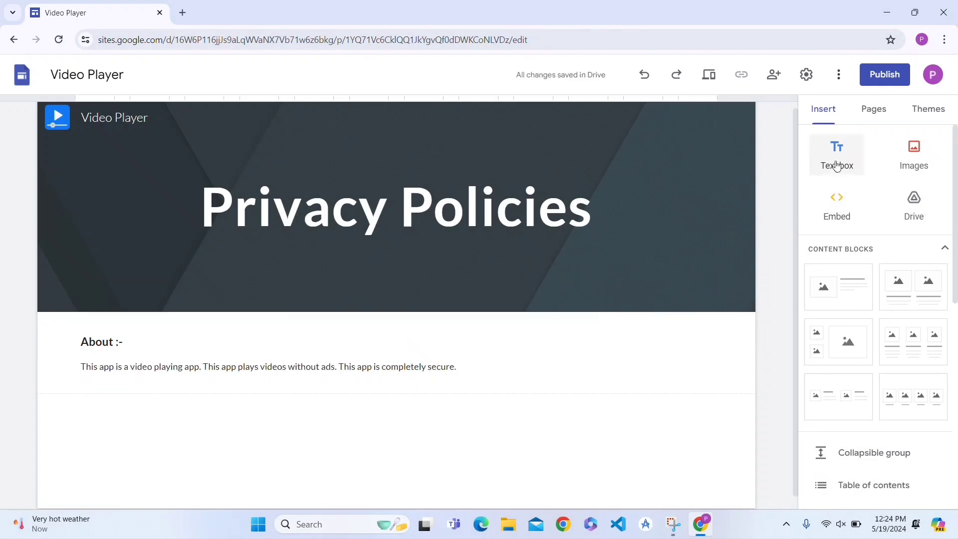
Add a bold 'User Privacy :-' heading with a paragraph saying no user data is taken.
{"action": "left_click", "coordinate": [836, 162]}
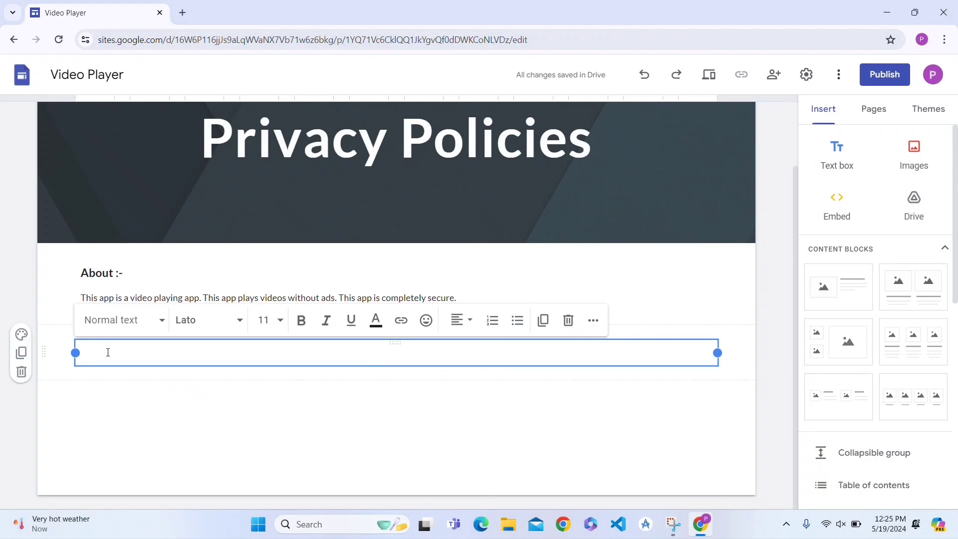
{"action": "type", "text": "User Privacy"}
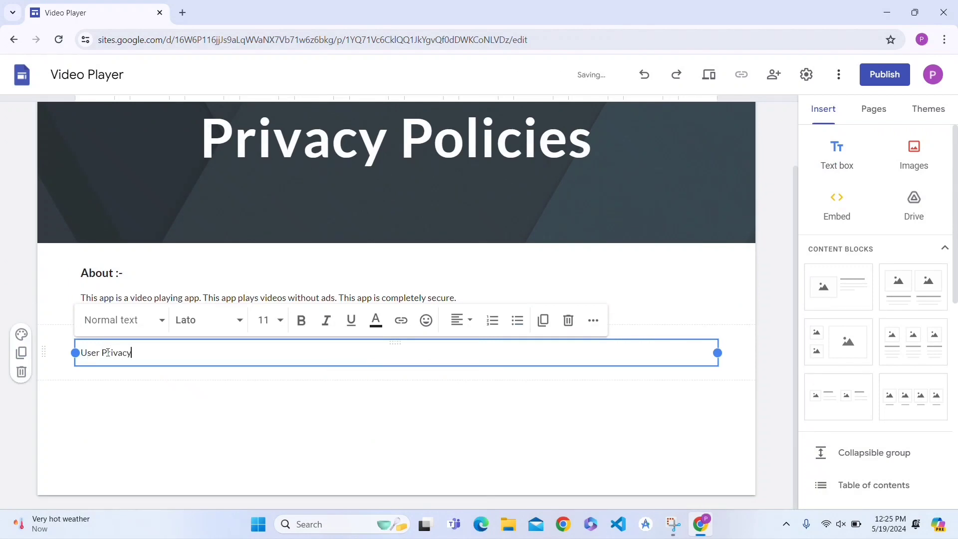
{"action": "type", "text": " :-"}
{"action": "key", "text": "ctrl+alt+2"}
{"action": "key", "text": "Return"}
{"action": "type", "text": "Our app do not take any"}
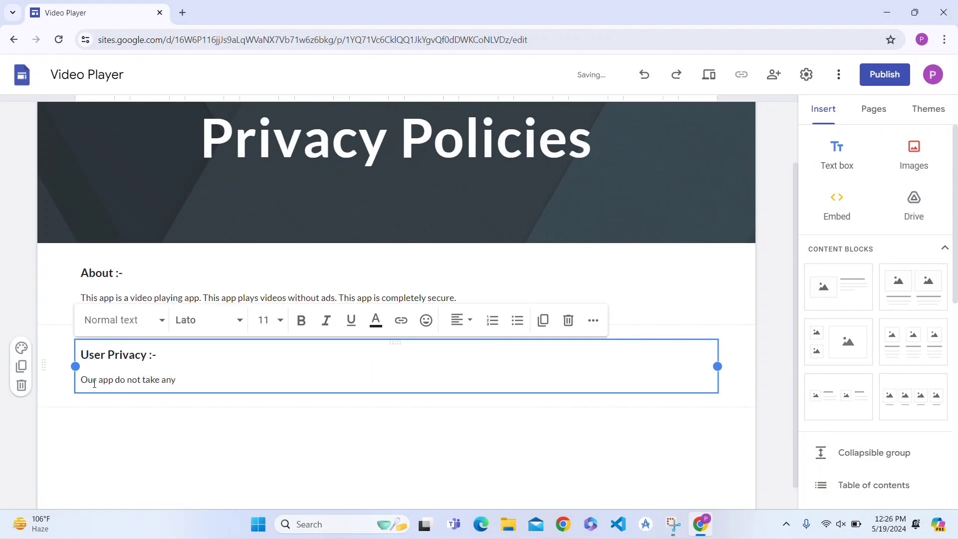
{"action": "type", "text": " user data like username, user email, password, etc"}
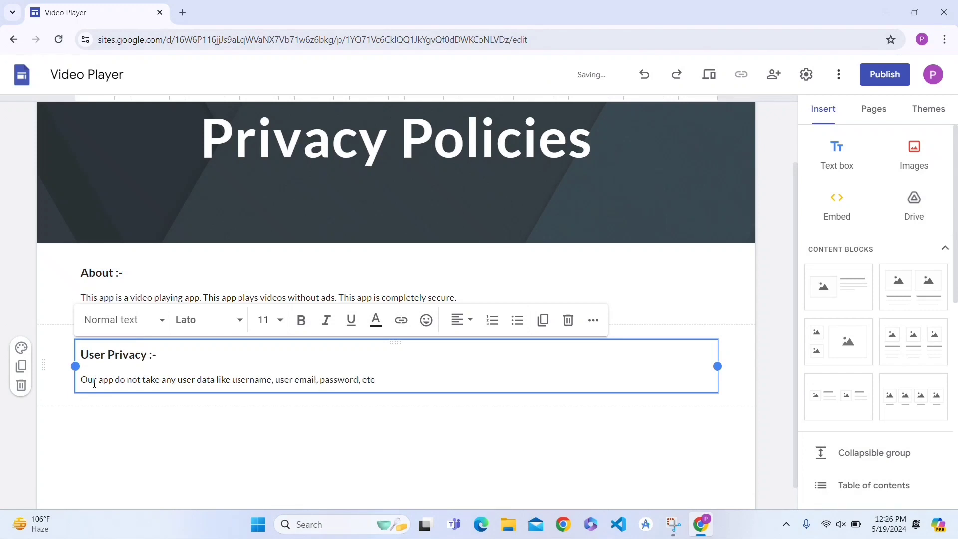
{"action": "type", "text": ". Our app is completely secure."}
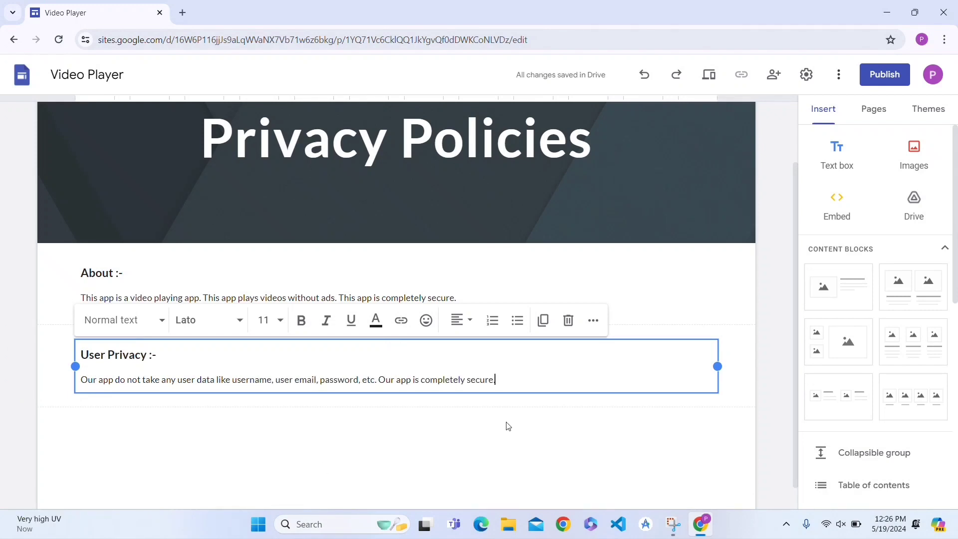
{"action": "left_click", "coordinate": [508, 426]}
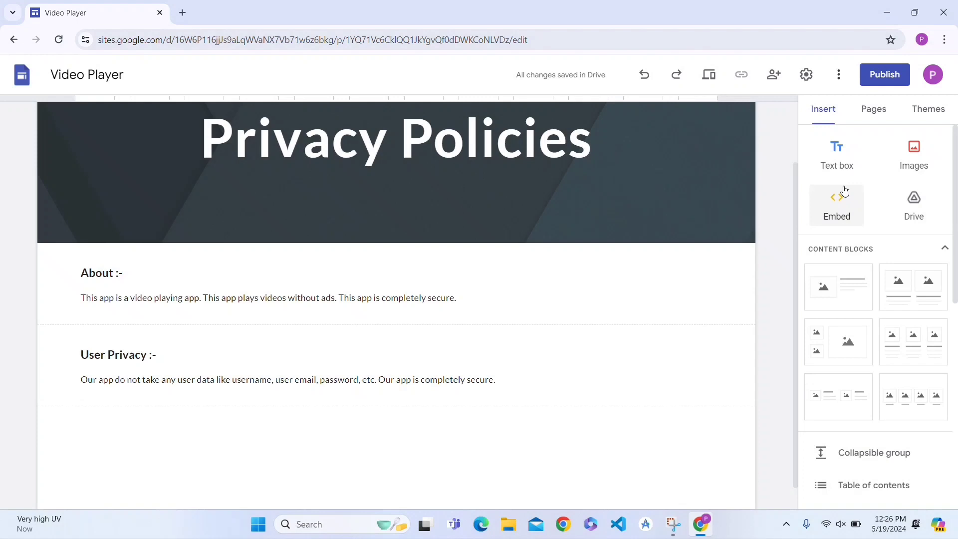
Add a 'User Permissions :-' box explaining video-file access and no third-party data sharing.
{"action": "left_click", "coordinate": [847, 166]}
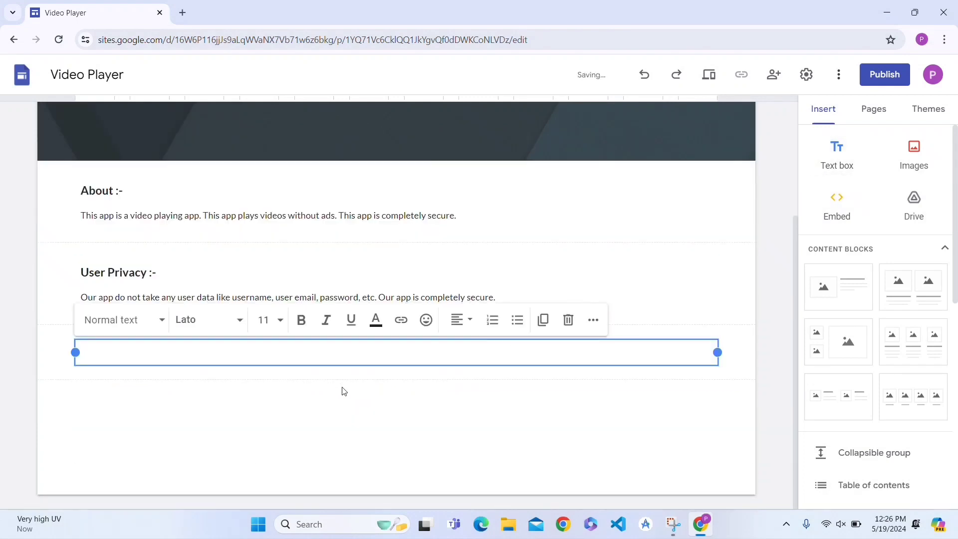
{"action": "type", "text": "User"}
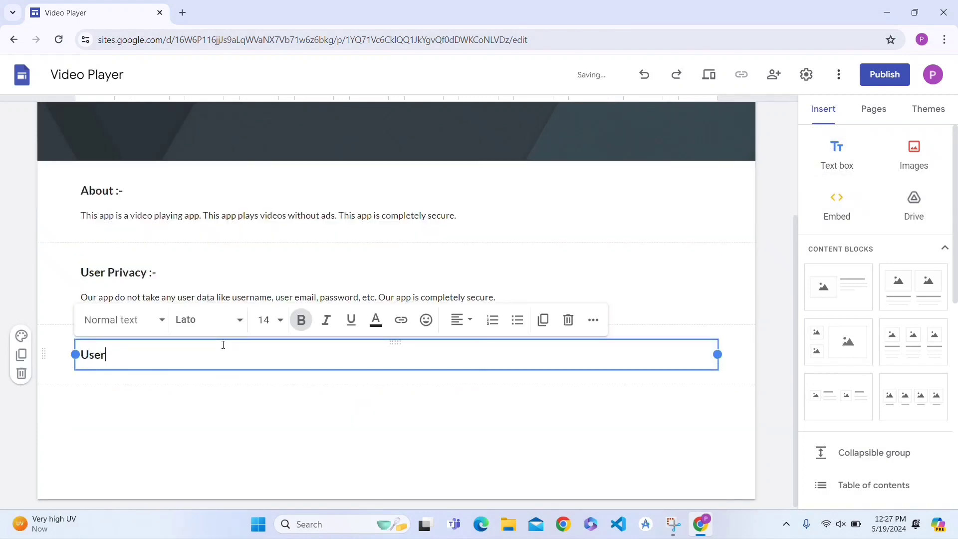
{"action": "type", "text": " Permi"}
{"action": "type", "text": "ssions "}
{"action": "type", "text": ":-"}
{"action": "key", "text": "Return"}
{"action": "type", "text": "Our app need use"}
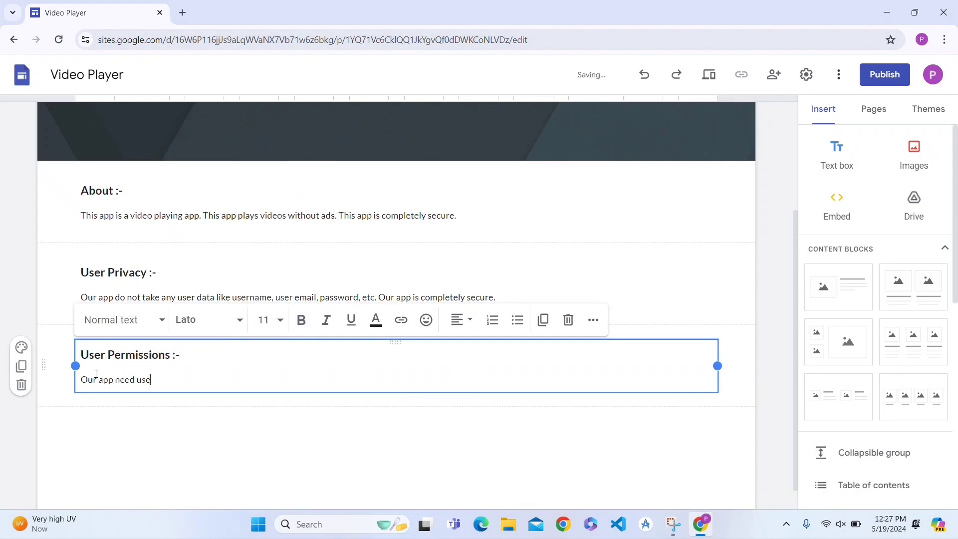
{"action": "type", "text": "r permission to access video files, this access hw"}
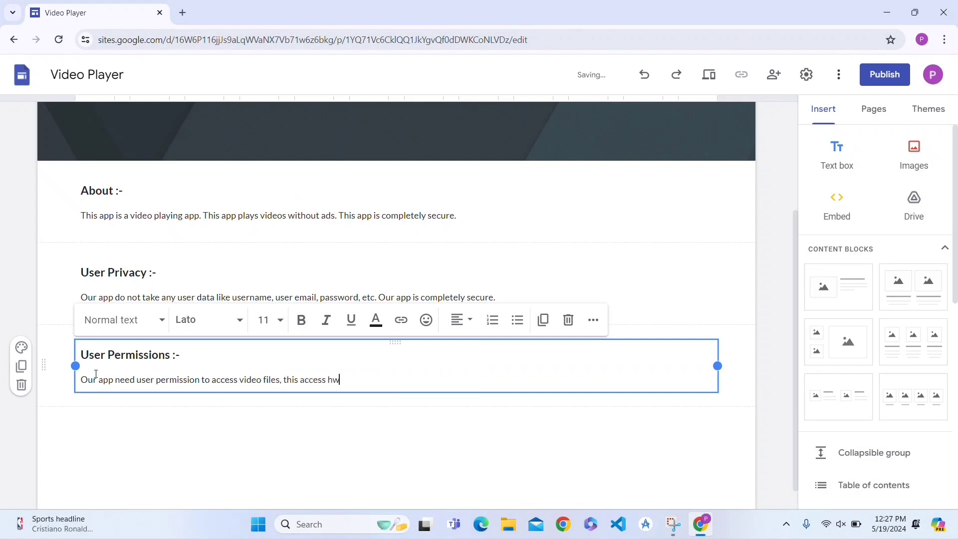
{"action": "key", "text": "BackSpace"}
{"action": "type", "text": "elp us to show videos to user. We do not share , access"}
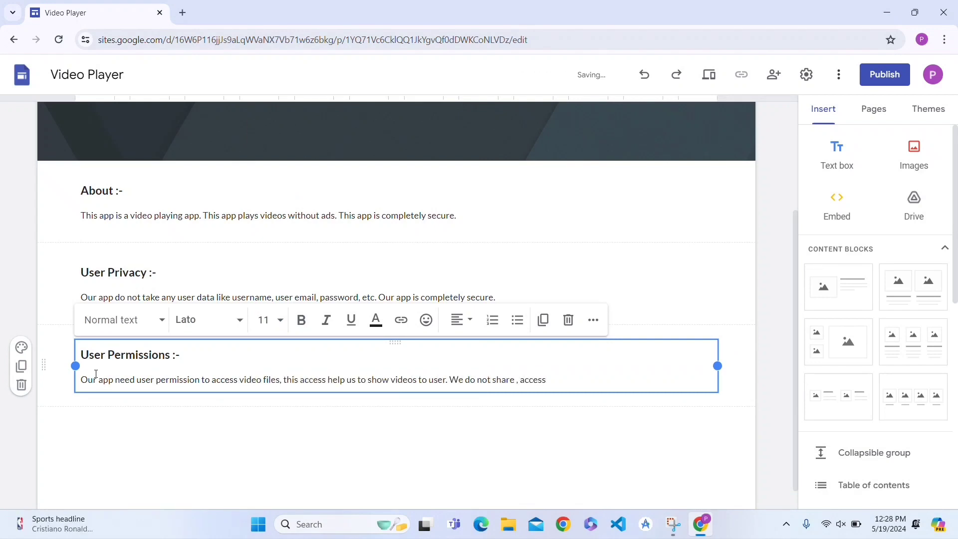
{"action": "type", "text": " user data, and do not share it with third party"}
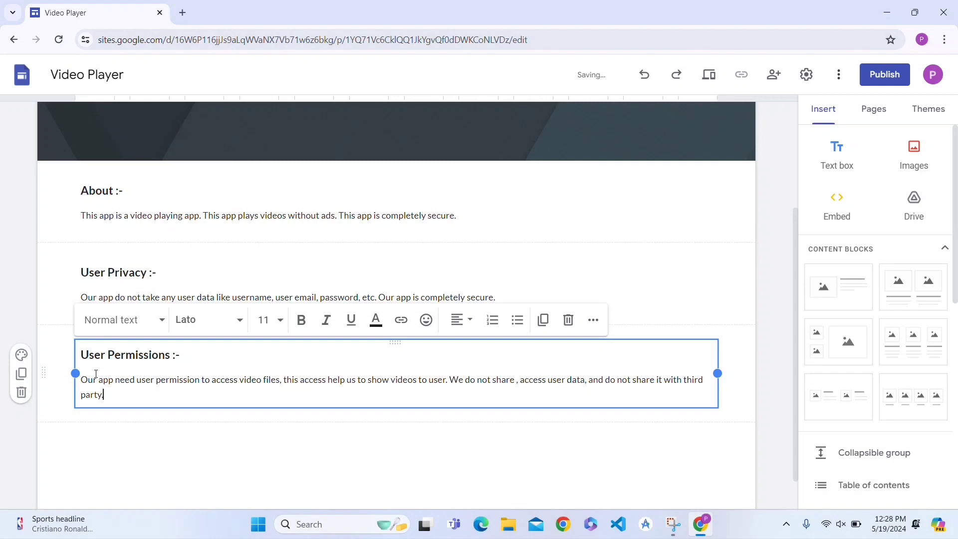
{"action": "type", "text": "."}
Add a bold size-14 'Children Privacy Policies :-' heading stating no child privacy policy is violated.
{"action": "left_click", "coordinate": [836, 152]}
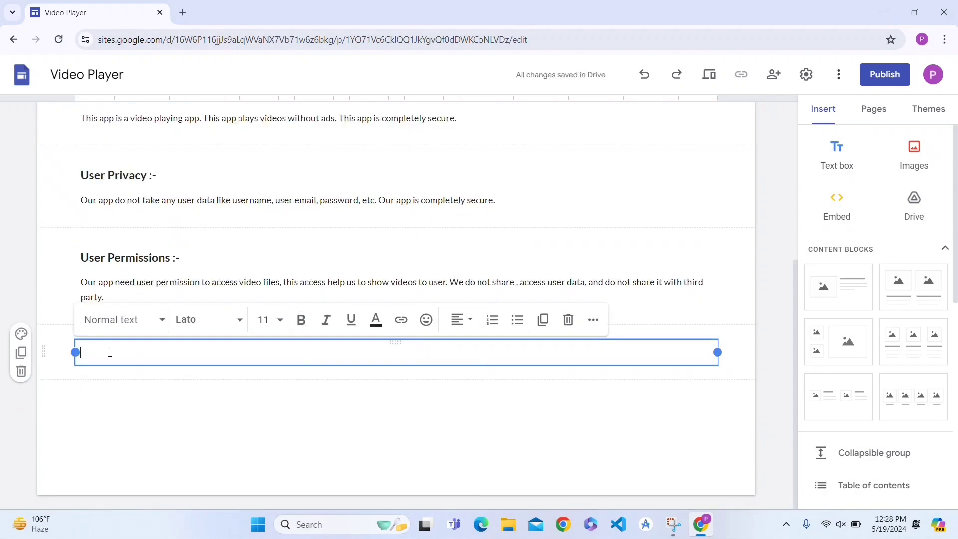
{"action": "type", "text": "Children "}
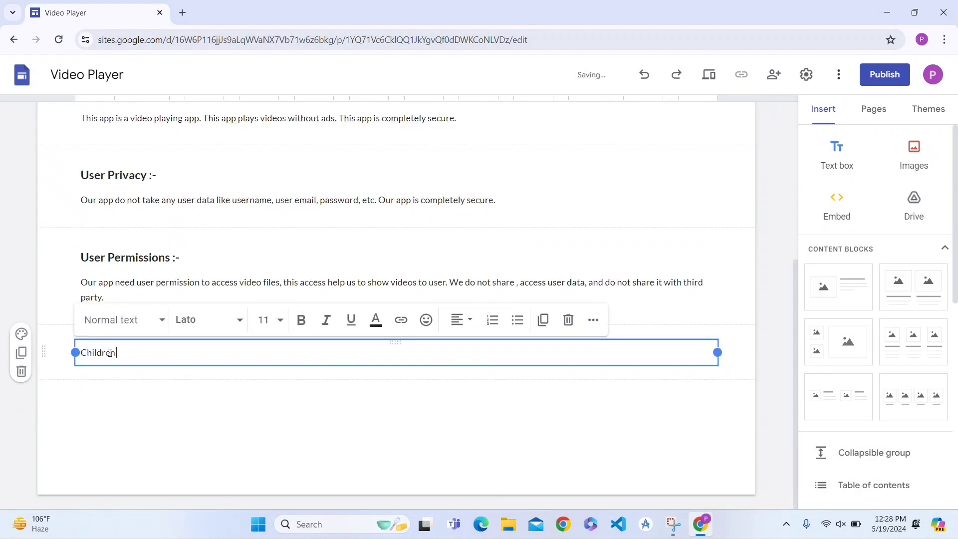
{"action": "type", "text": "Privacy Policies :-"}
{"action": "key", "text": "Return"}
{"action": "type", "text": "Our"}
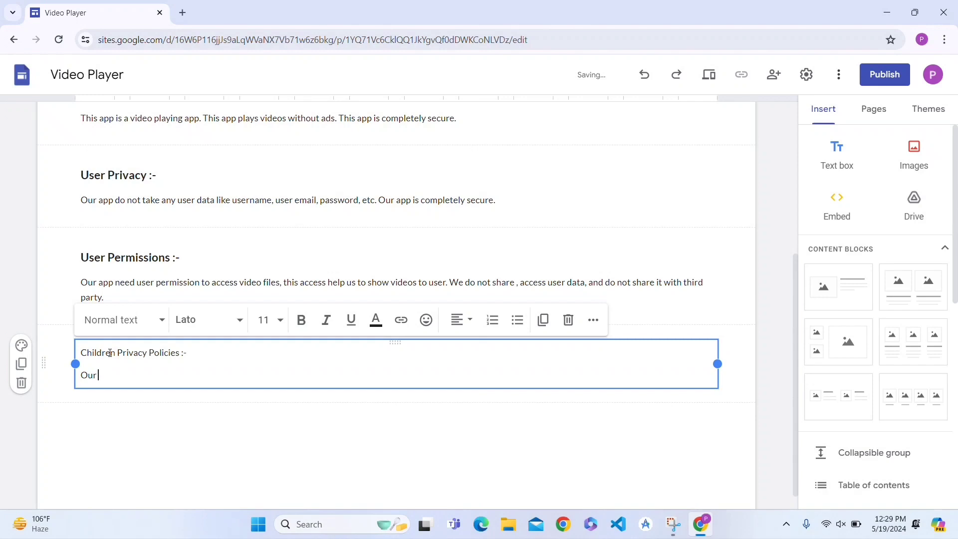
{"action": "type", "text": "app do not "}
{"action": "type", "text": "voilates any"}
{"action": "type", "text": " child privacy policy."}
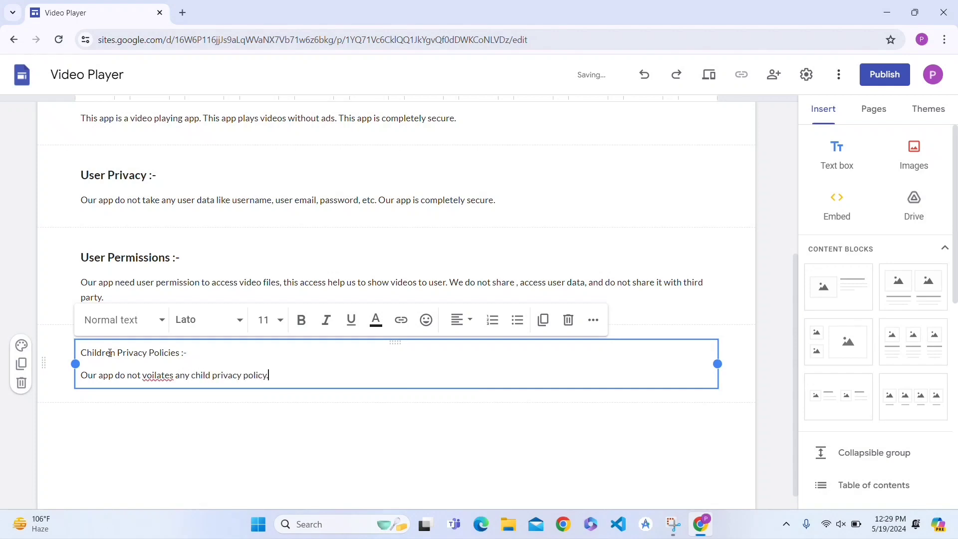
{"action": "key", "text": "Left"}
{"action": "key", "text": "Left"}
{"action": "key", "text": "Left"}
{"action": "left_click_drag", "start_coordinate": [188, 352], "coordinate": [83, 353]}
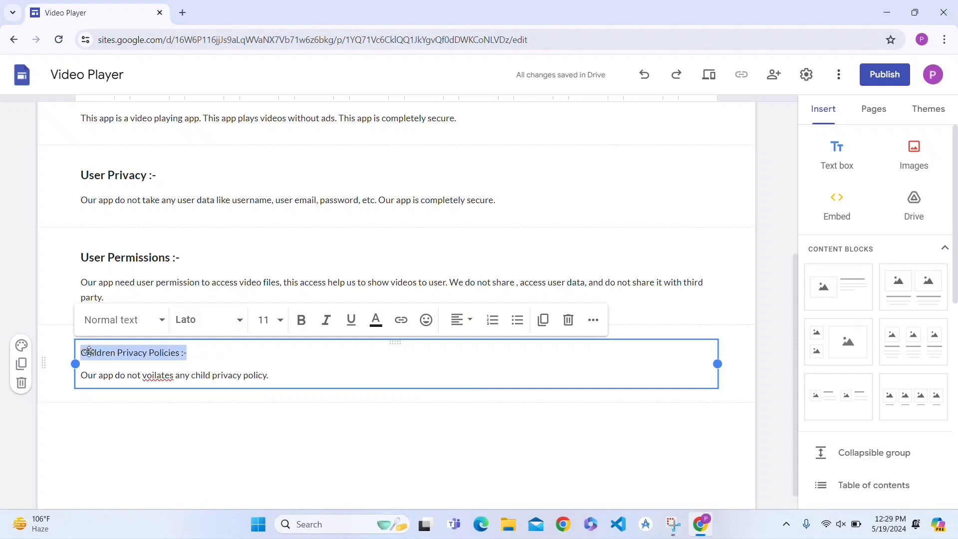
{"action": "left_click", "coordinate": [280, 319]}
{"action": "left_click", "coordinate": [371, 421]}
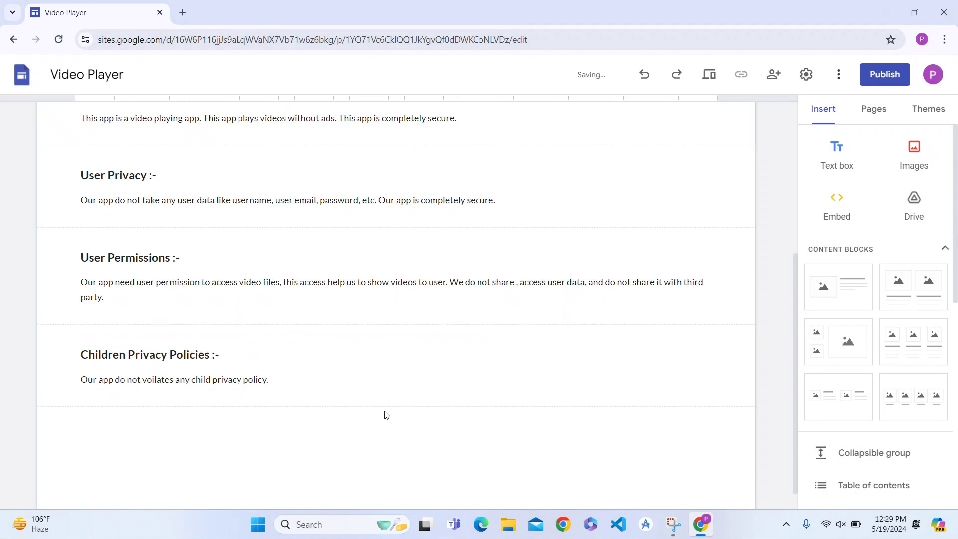
Add a text box noting the policies may change and readers should stay updated.
{"action": "scroll", "coordinate": [687, 181], "scroll_direction": "up", "scroll_amount": 4}
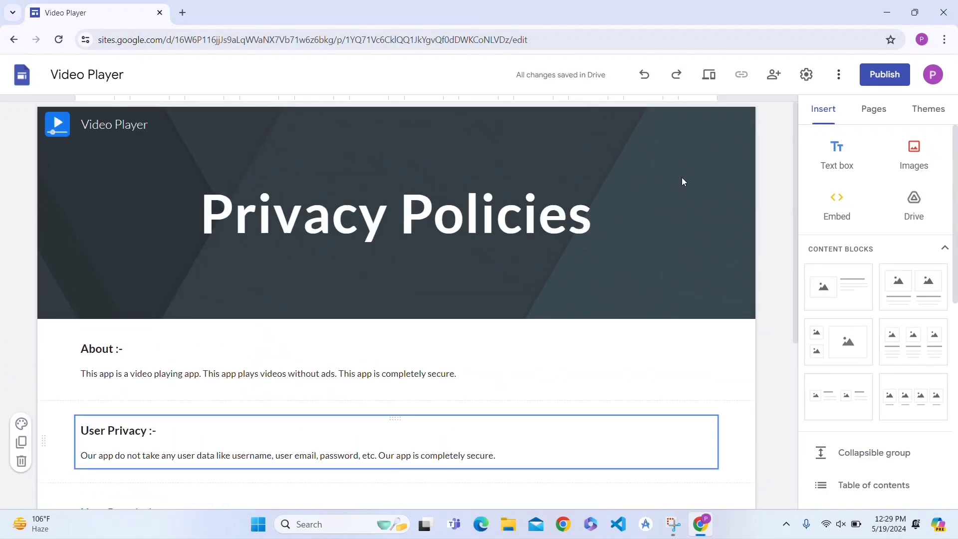
{"action": "scroll", "coordinate": [684, 180], "scroll_direction": "down", "scroll_amount": 5}
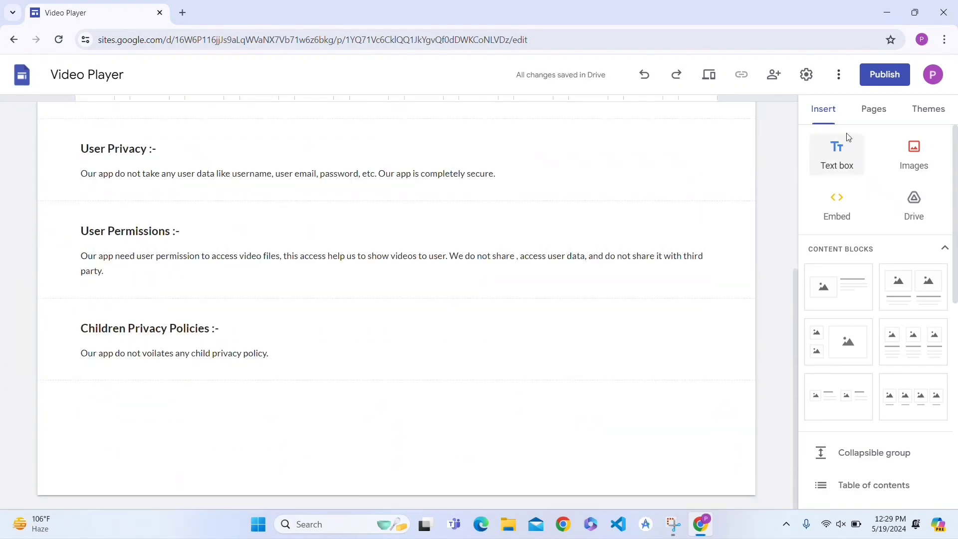
{"action": "left_click", "coordinate": [837, 167]}
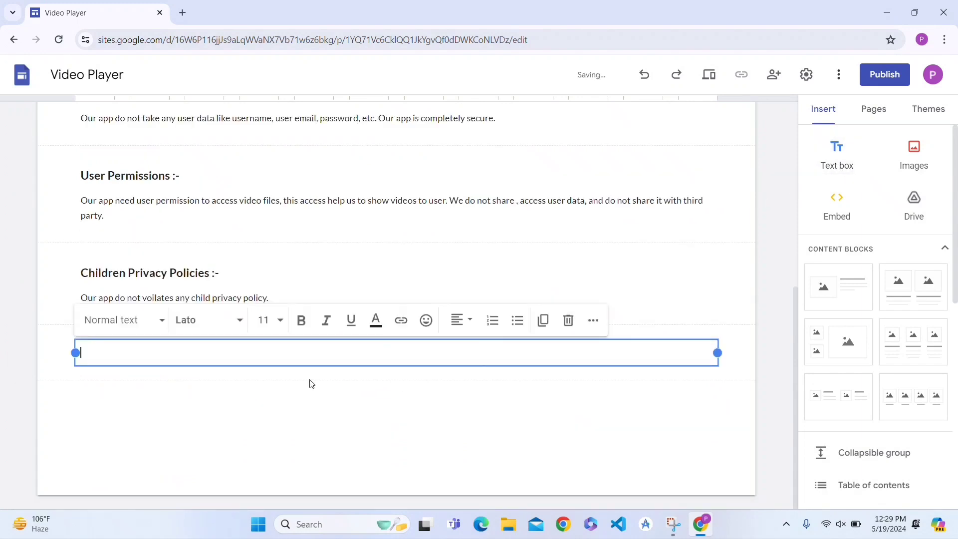
{"action": "type", "text": "We"}
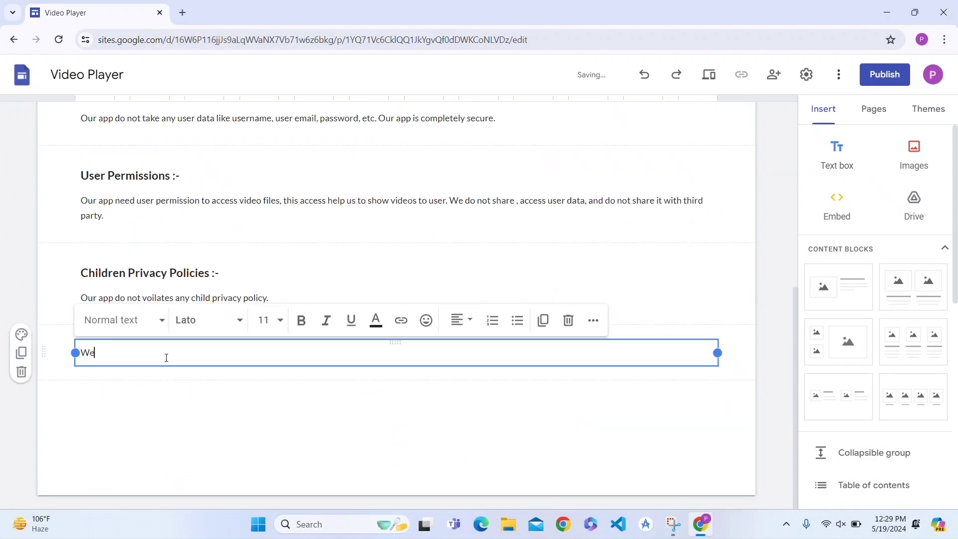
{"action": "type", "text": " may change our "}
{"action": "type", "text": "Polic"}
{"action": "type", "text": "iees"}
{"action": "type", "text": " future,"}
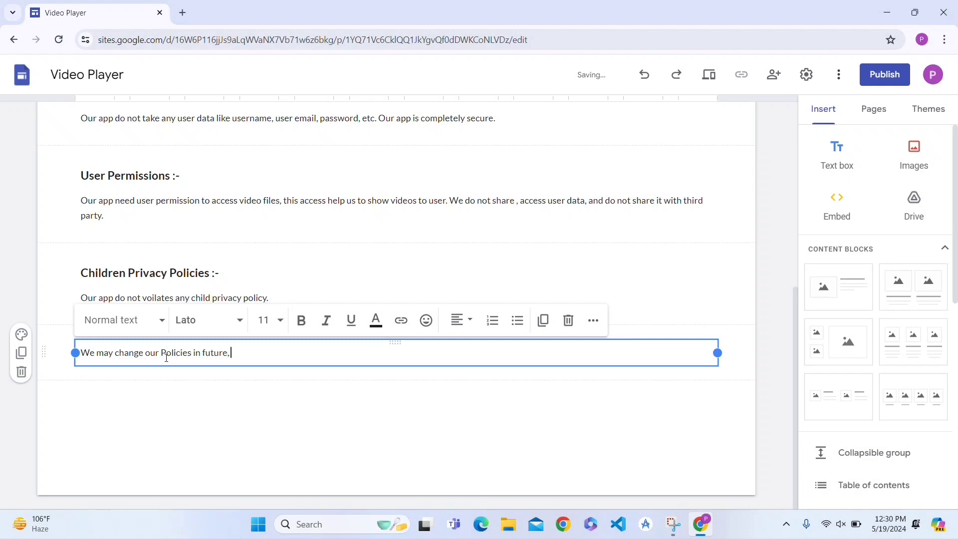
{"action": "type", "text": " please keep yourself updated"}
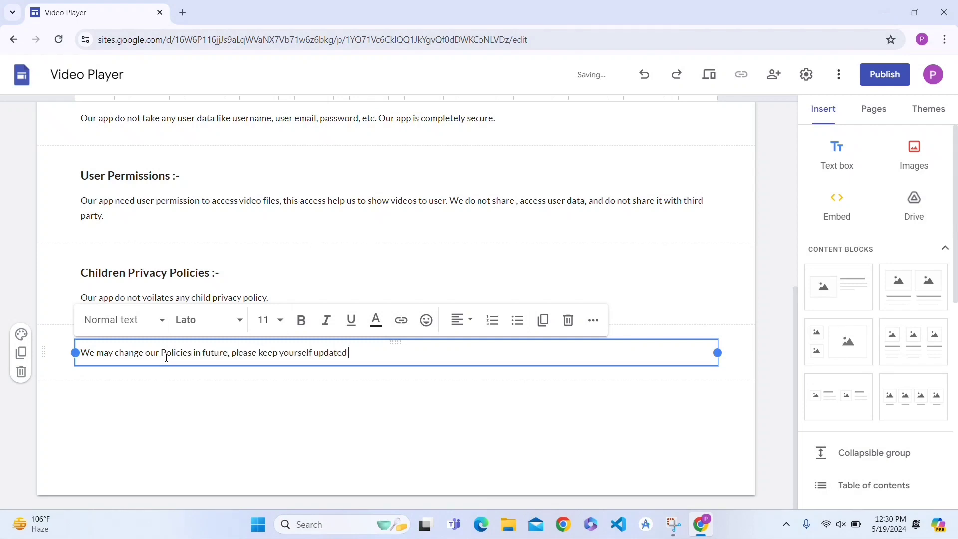
{"action": "left_click", "coordinate": [410, 409]}
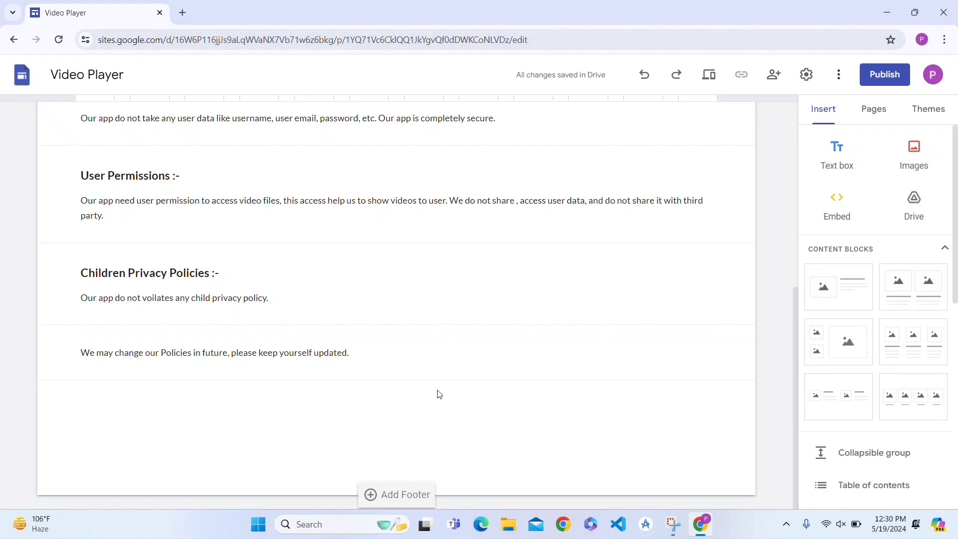
Add a closing text box reading 'Last Edited:(19 May 2024)'.
{"action": "left_click", "coordinate": [834, 166]}
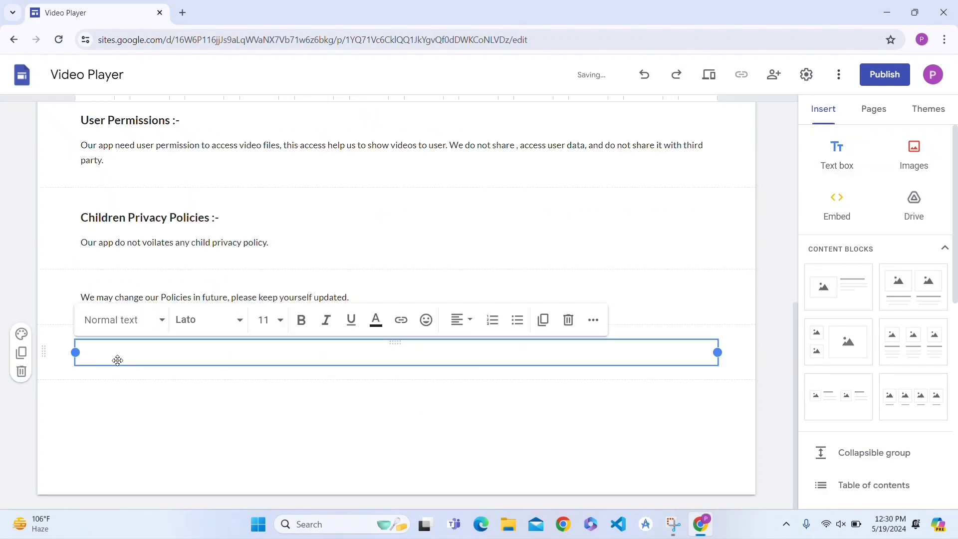
{"action": "type", "text": "Last Edited"}
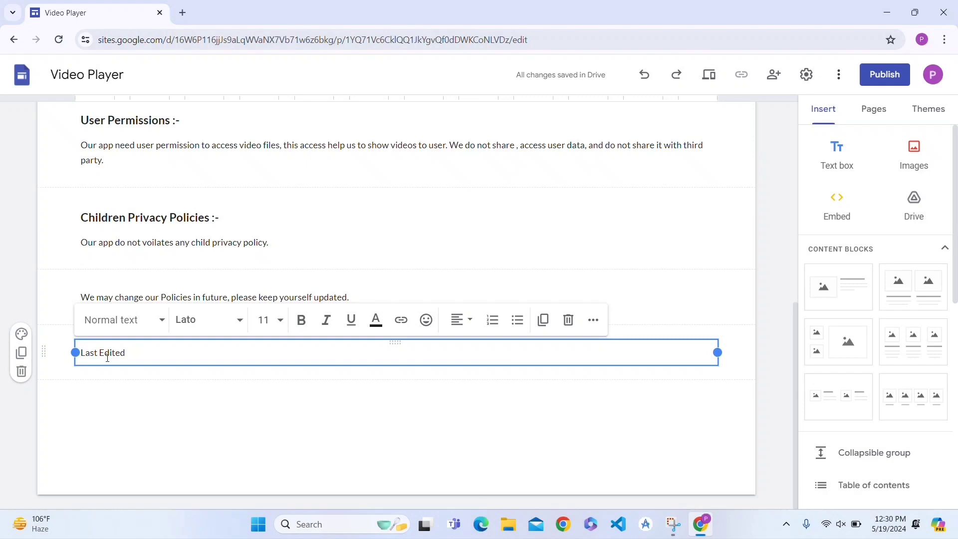
{"action": "type", "text": ":("}
{"action": "type", "text": "19 May 2024"}
{"action": "left_click", "coordinate": [189, 417]}
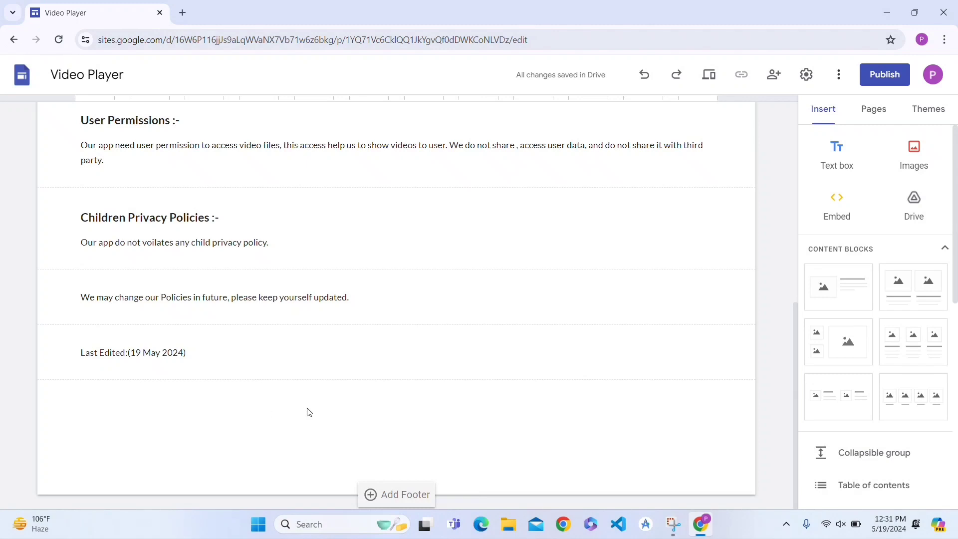
{"action": "scroll", "coordinate": [308, 412], "scroll_direction": "up", "scroll_amount": 2}
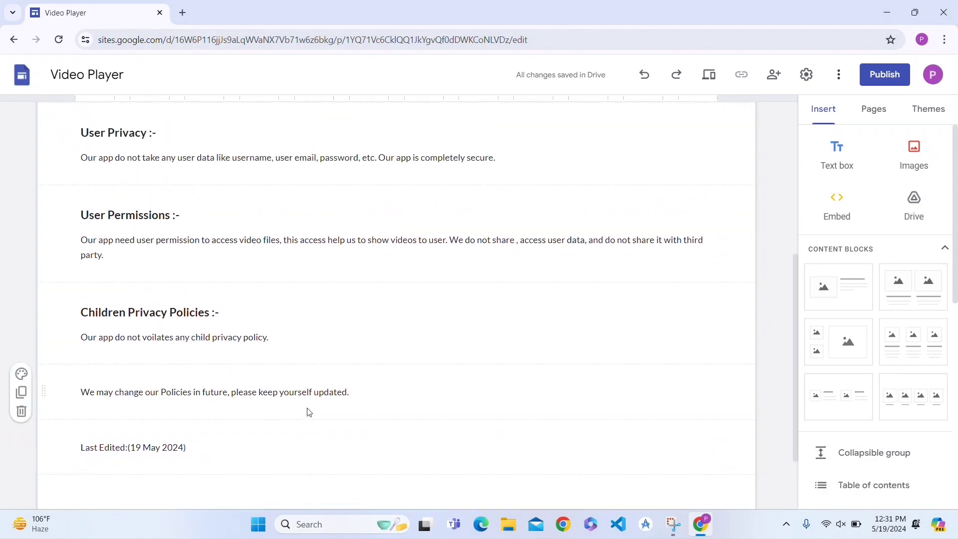
{"action": "scroll", "coordinate": [309, 412], "scroll_direction": "up", "scroll_amount": 1}
{"action": "scroll", "coordinate": [309, 413], "scroll_direction": "up", "scroll_amount": 1}
{"action": "scroll", "coordinate": [308, 412], "scroll_direction": "up", "scroll_amount": 1}
{"action": "scroll", "coordinate": [308, 408], "scroll_direction": "up", "scroll_amount": 3}
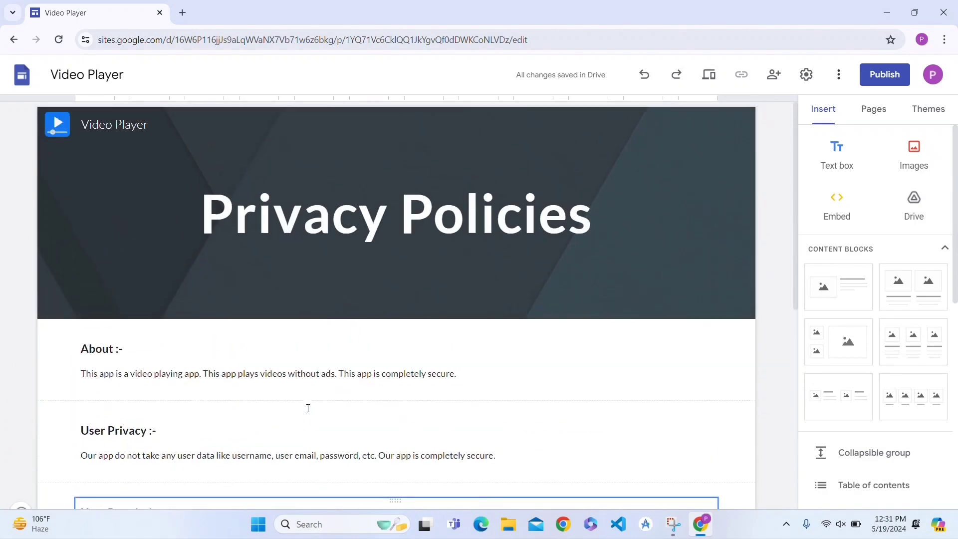
{"action": "scroll", "coordinate": [308, 411], "scroll_direction": "down", "scroll_amount": 2}
{"action": "scroll", "coordinate": [308, 410], "scroll_direction": "down", "scroll_amount": 5}
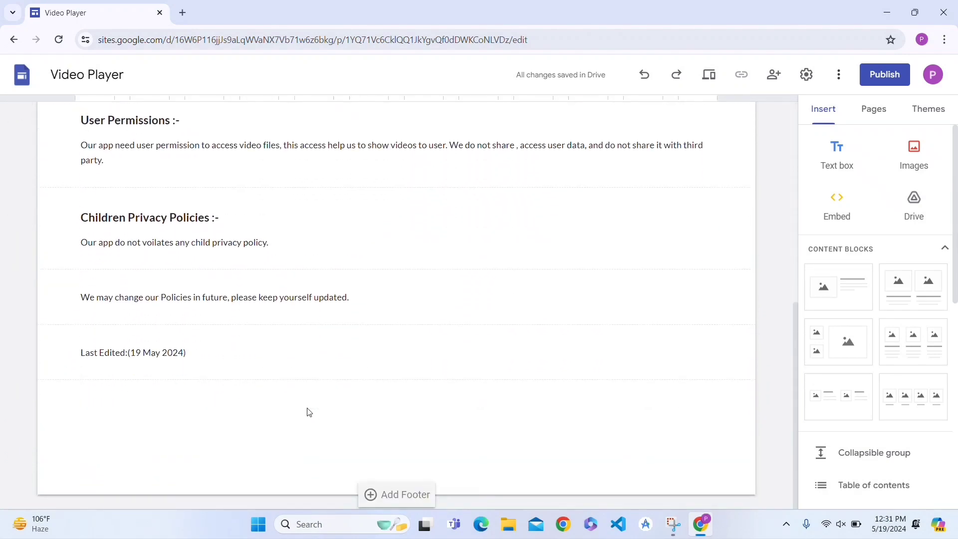
{"action": "scroll", "coordinate": [309, 412], "scroll_direction": "up", "scroll_amount": 2}
{"action": "scroll", "coordinate": [308, 412], "scroll_direction": "up", "scroll_amount": 5}
{"action": "scroll", "coordinate": [308, 410], "scroll_direction": "down", "scroll_amount": 3}
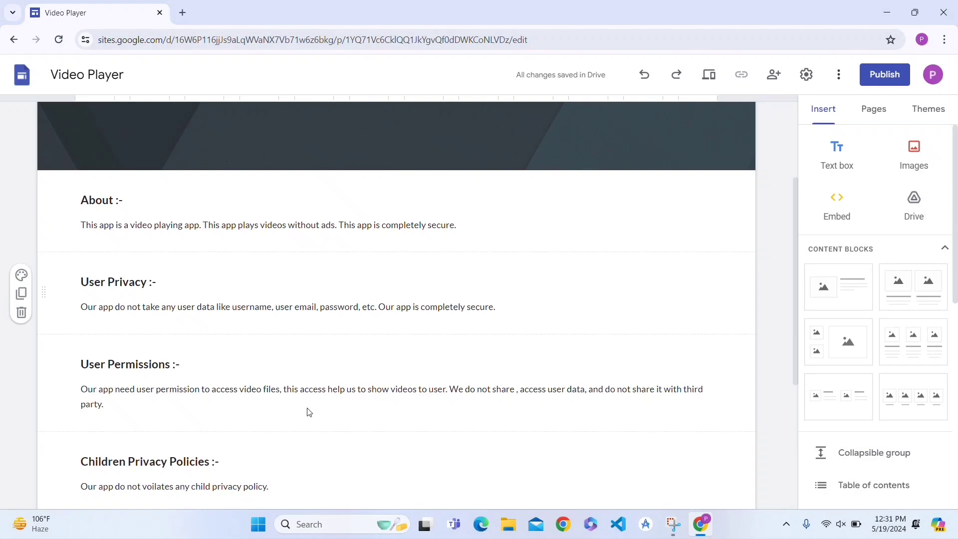
{"action": "scroll", "coordinate": [306, 410], "scroll_direction": "down", "scroll_amount": 4}
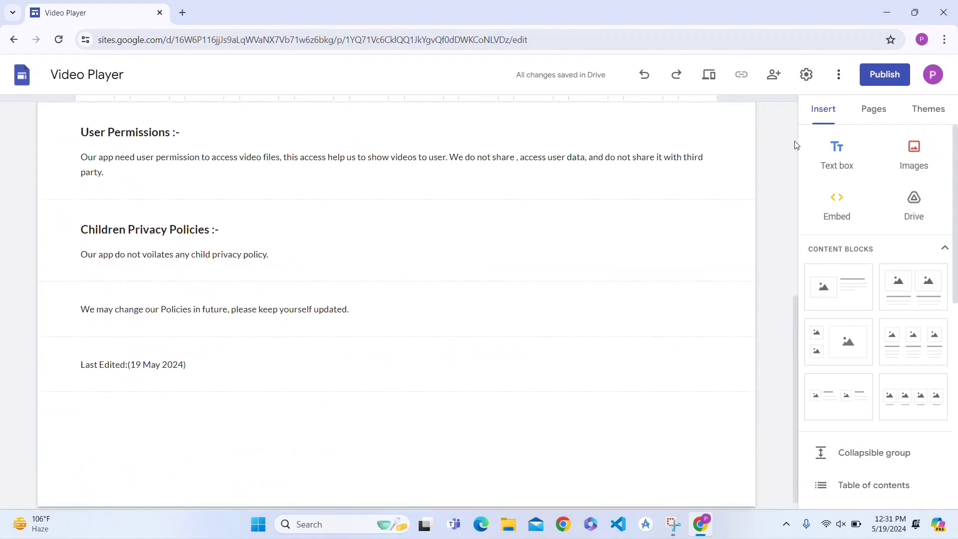
Publish the site at 'privacypolicyforvideoplayer' with search engines asked not to list it.
{"action": "left_click", "coordinate": [885, 77]}
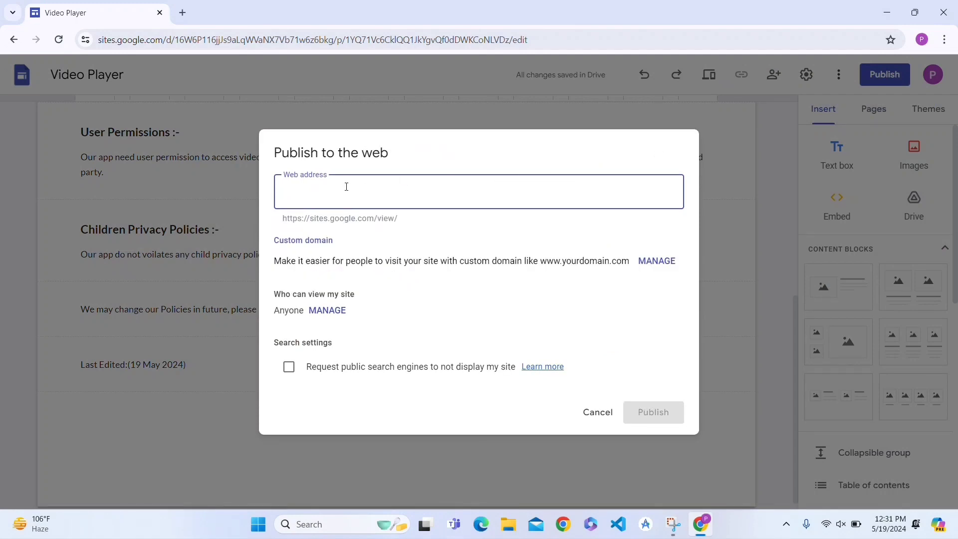
{"action": "type", "text": "pri"}
{"action": "type", "text": "vacypol"}
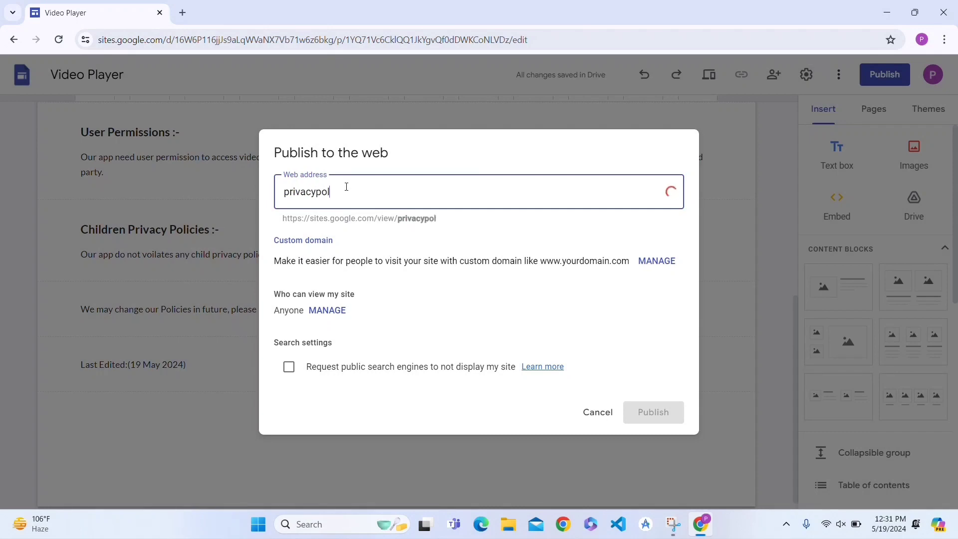
{"action": "type", "text": "icyfor"}
{"action": "type", "text": "videoplayer"}
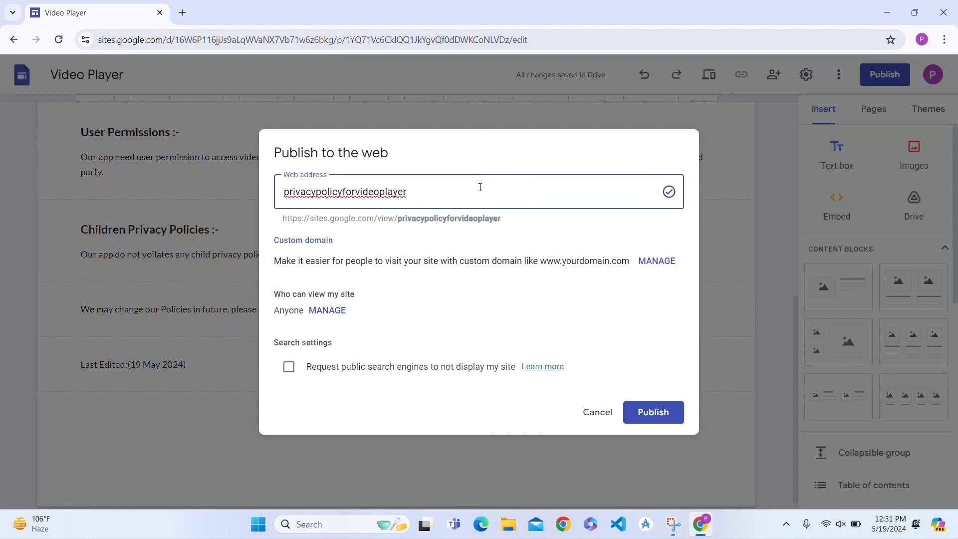
{"action": "left_click", "coordinate": [289, 372]}
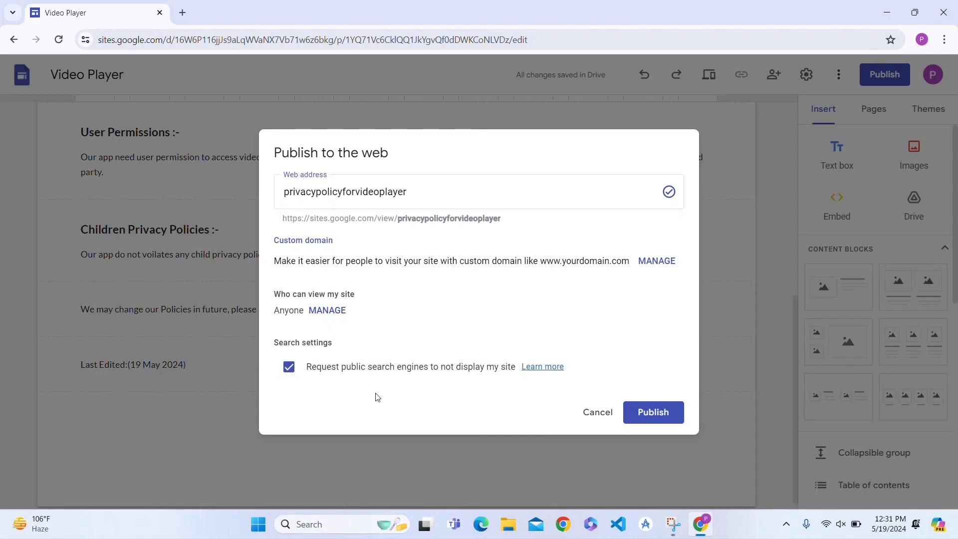
{"action": "left_click", "coordinate": [674, 418]}
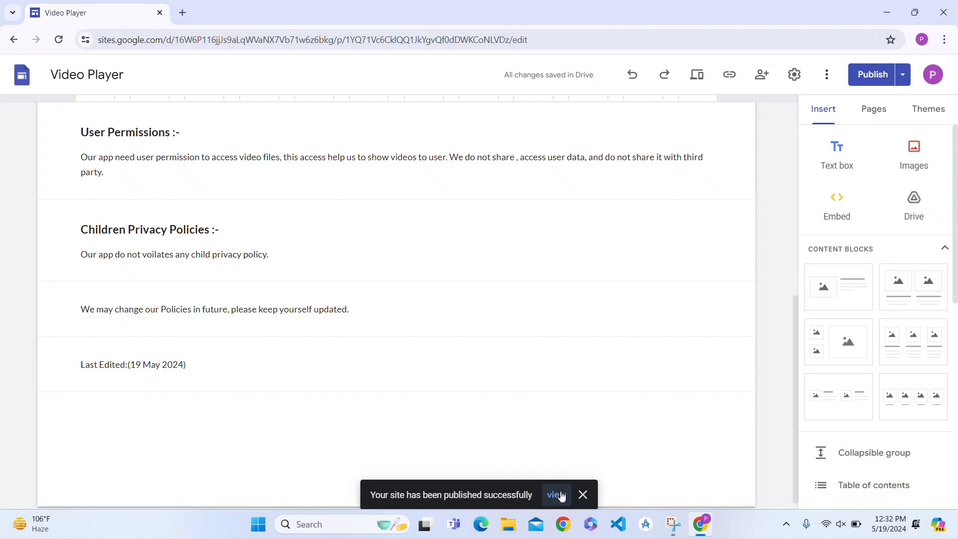
View the published Privacy Policies page in a new tab and select its web address.
{"action": "left_click", "coordinate": [902, 79]}
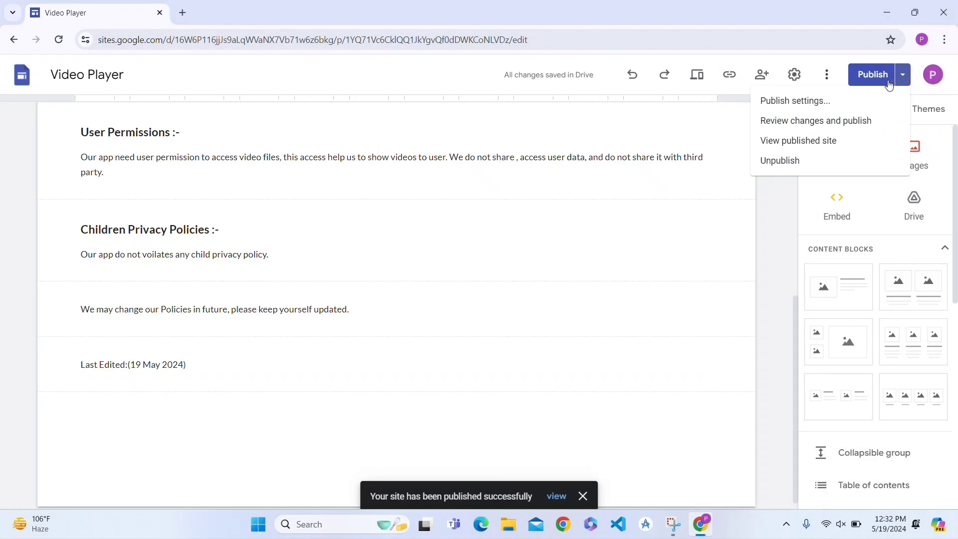
{"action": "left_click", "coordinate": [809, 141]}
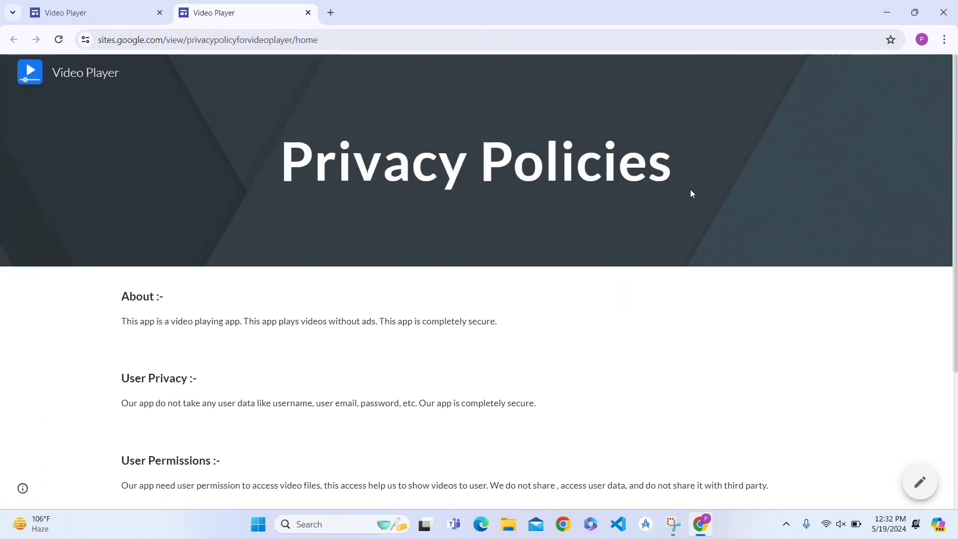
{"action": "scroll", "coordinate": [660, 365], "scroll_direction": "down", "scroll_amount": 3}
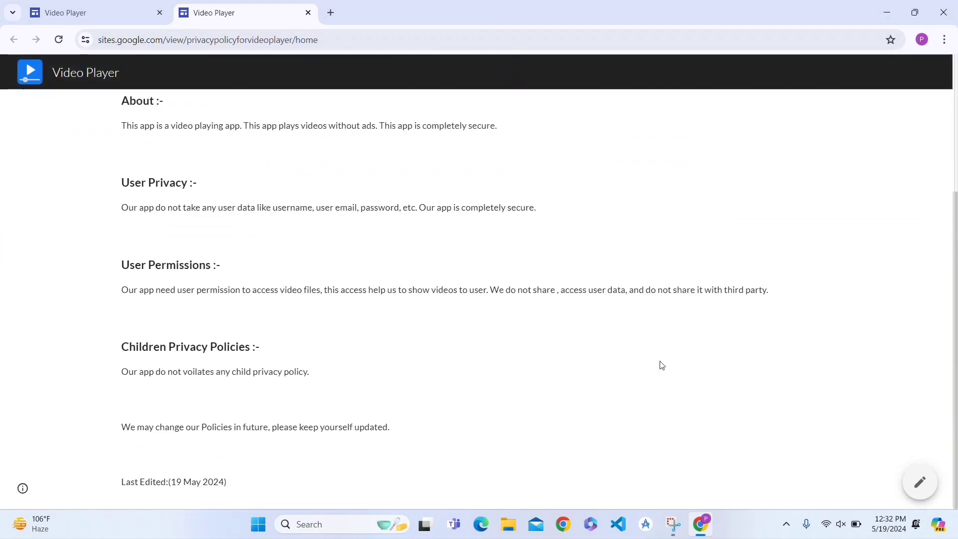
{"action": "scroll", "coordinate": [659, 364], "scroll_direction": "up", "scroll_amount": 3}
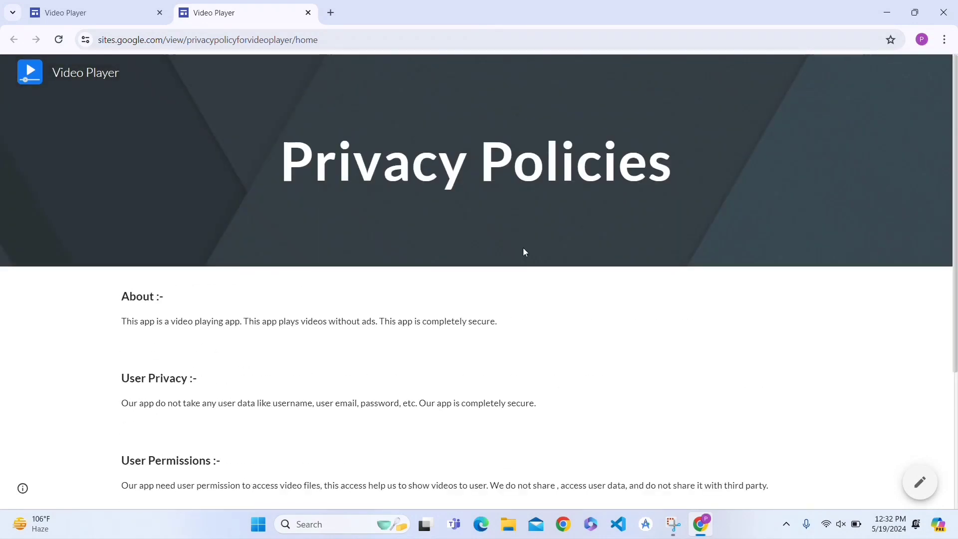
{"action": "left_click", "coordinate": [335, 40]}
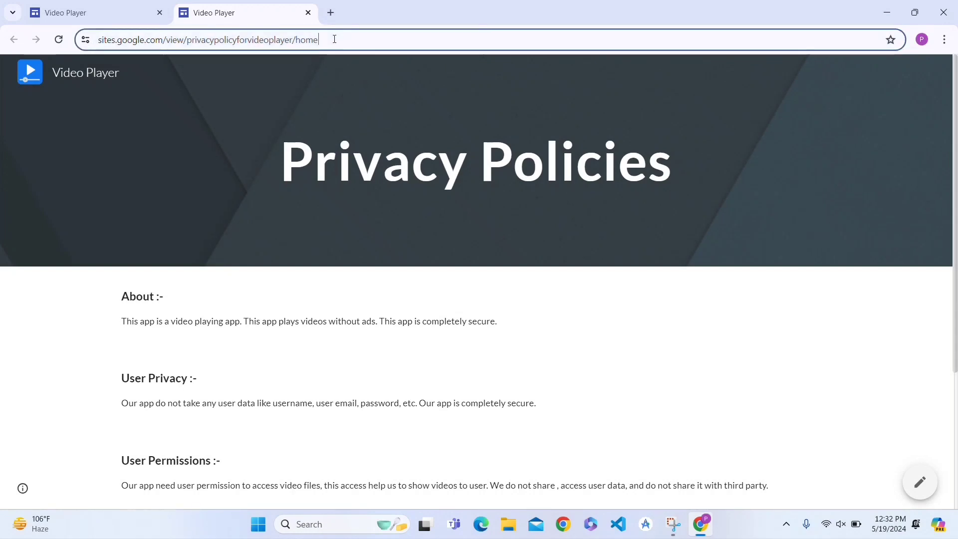